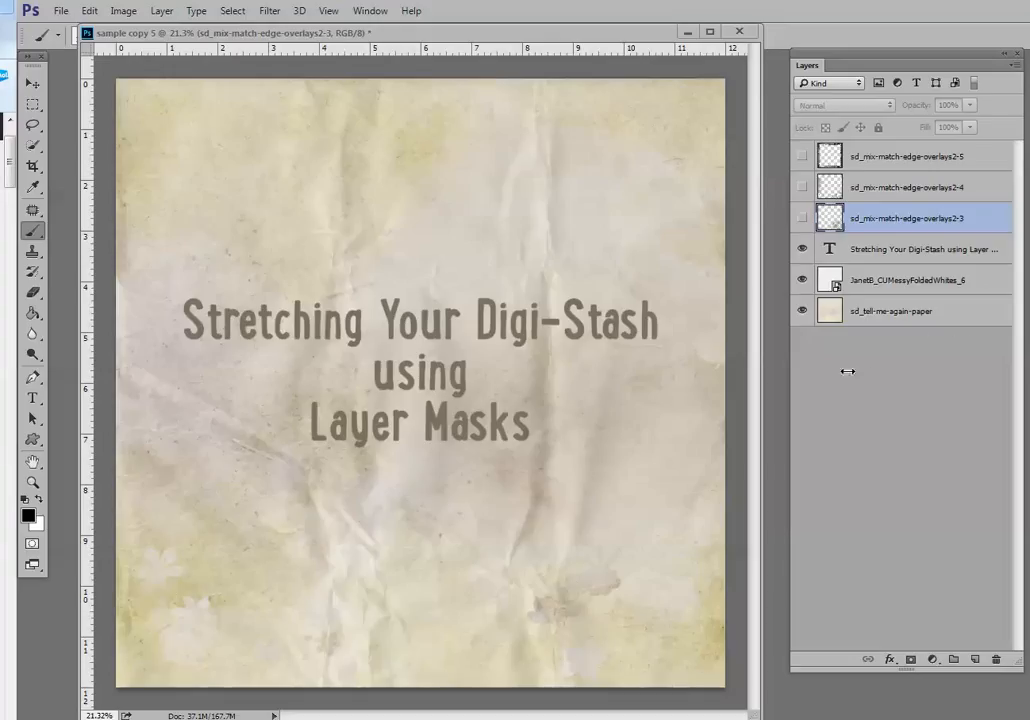
Hide the title text layer and view the background paper without and with the JanetB_CUMessyFoldedWhites_6 layer
{"action": "left_click", "coordinate": [803, 251]}
{"action": "left_click", "coordinate": [802, 281]}
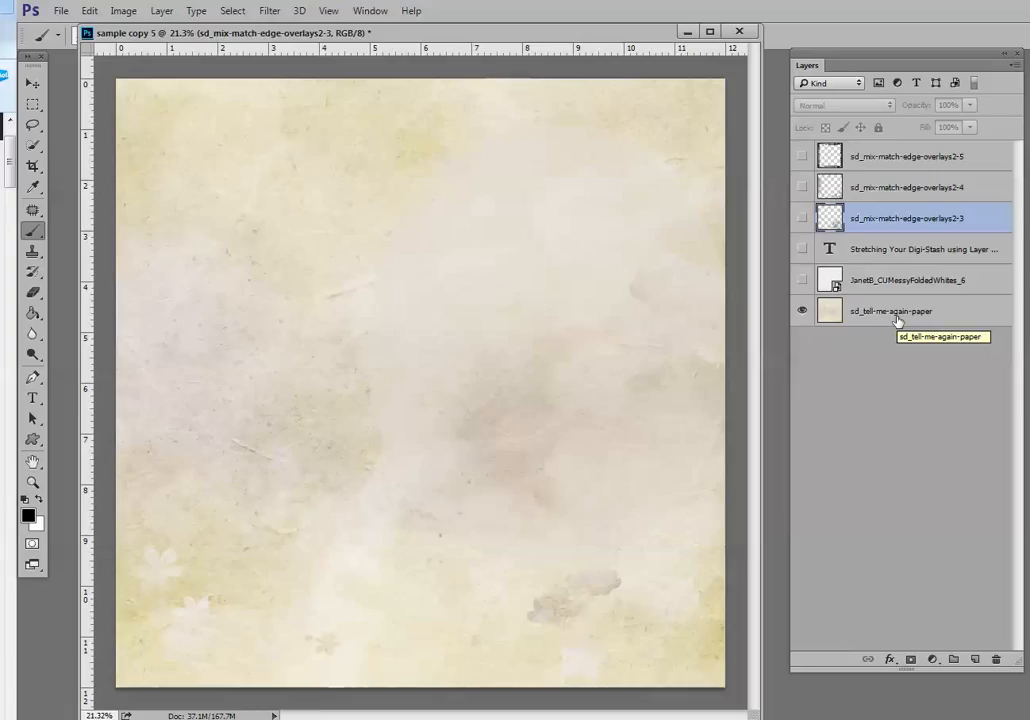
{"action": "left_click", "coordinate": [802, 281]}
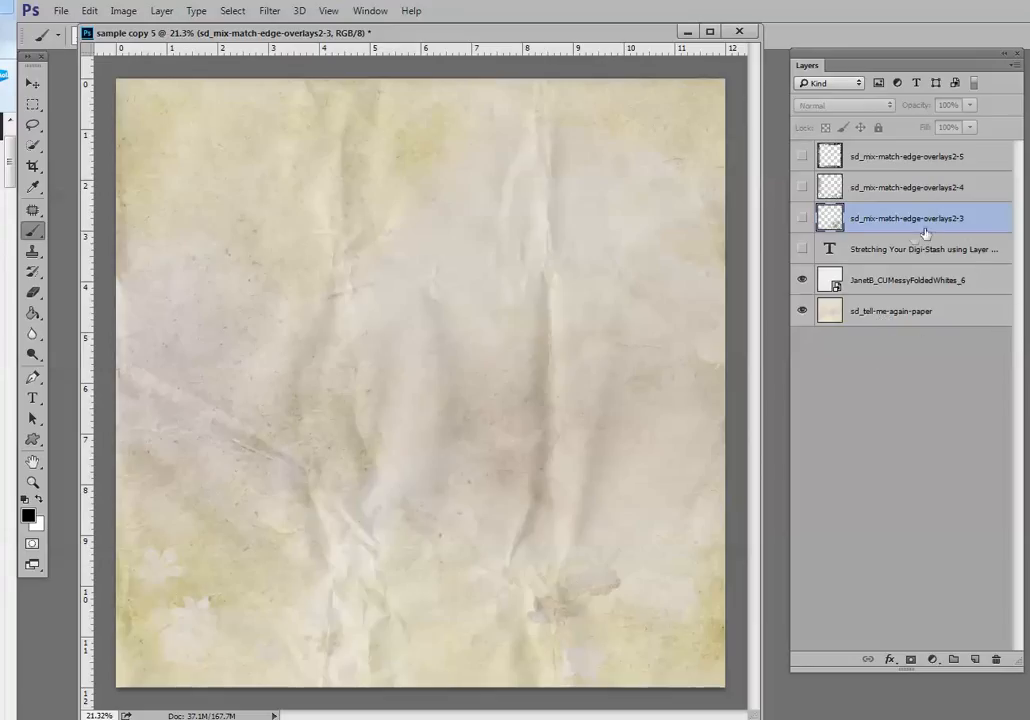
Preview the three sd_mix-match-edge-overlays2 layers in turn and leave all three visible
{"action": "left_click", "coordinate": [801, 218]}
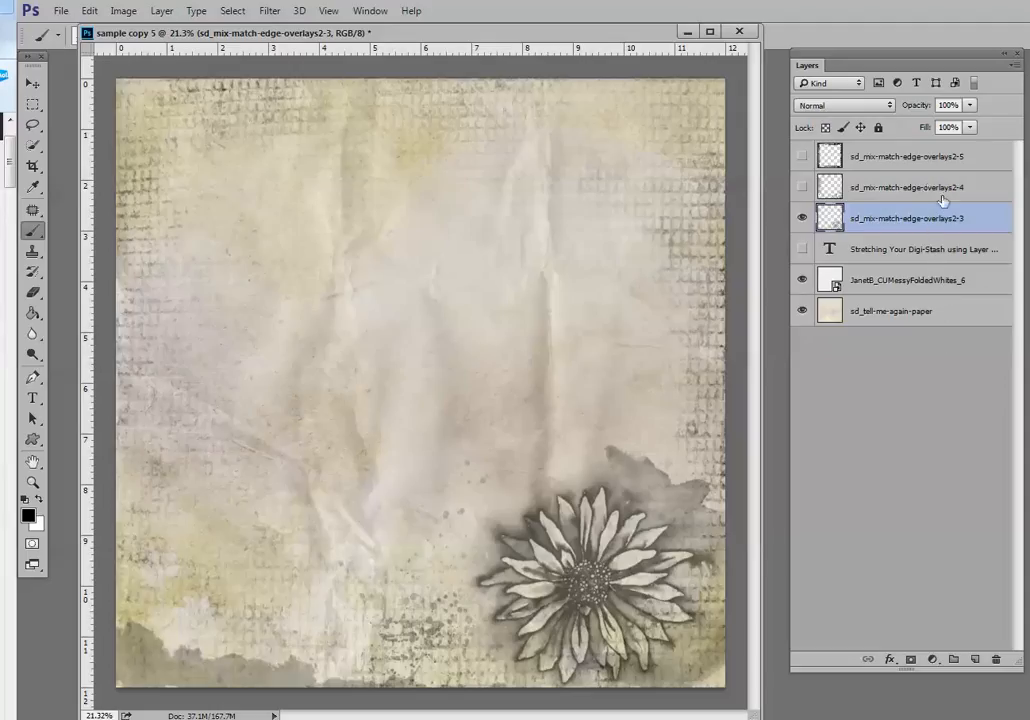
{"action": "left_click", "coordinate": [802, 188]}
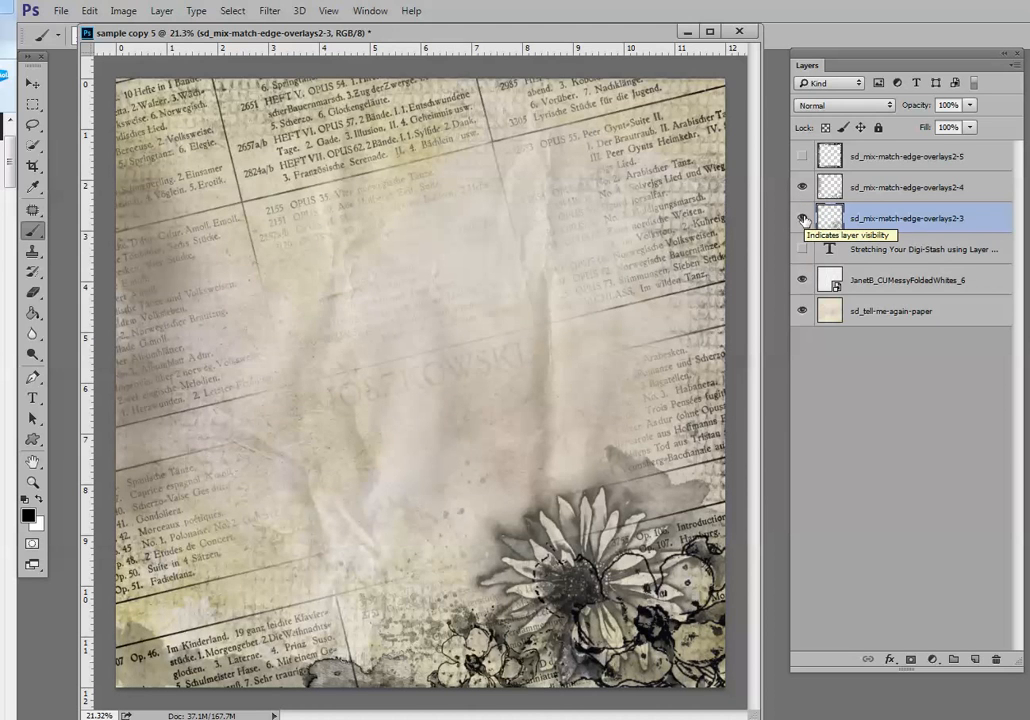
{"action": "left_click", "coordinate": [802, 219]}
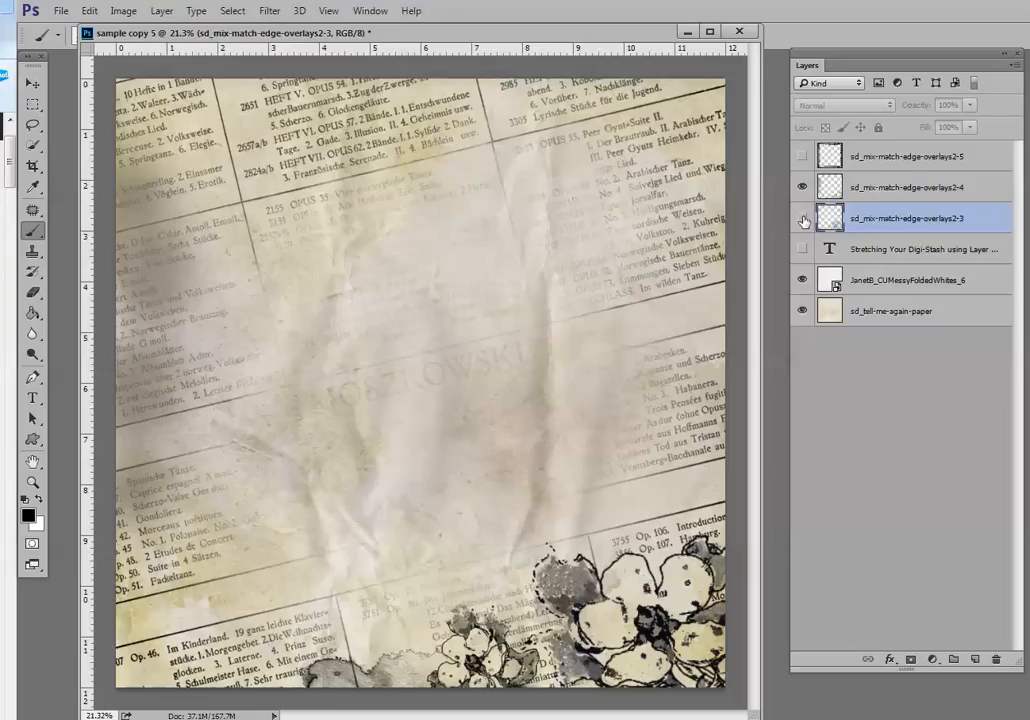
{"action": "left_click", "coordinate": [802, 188]}
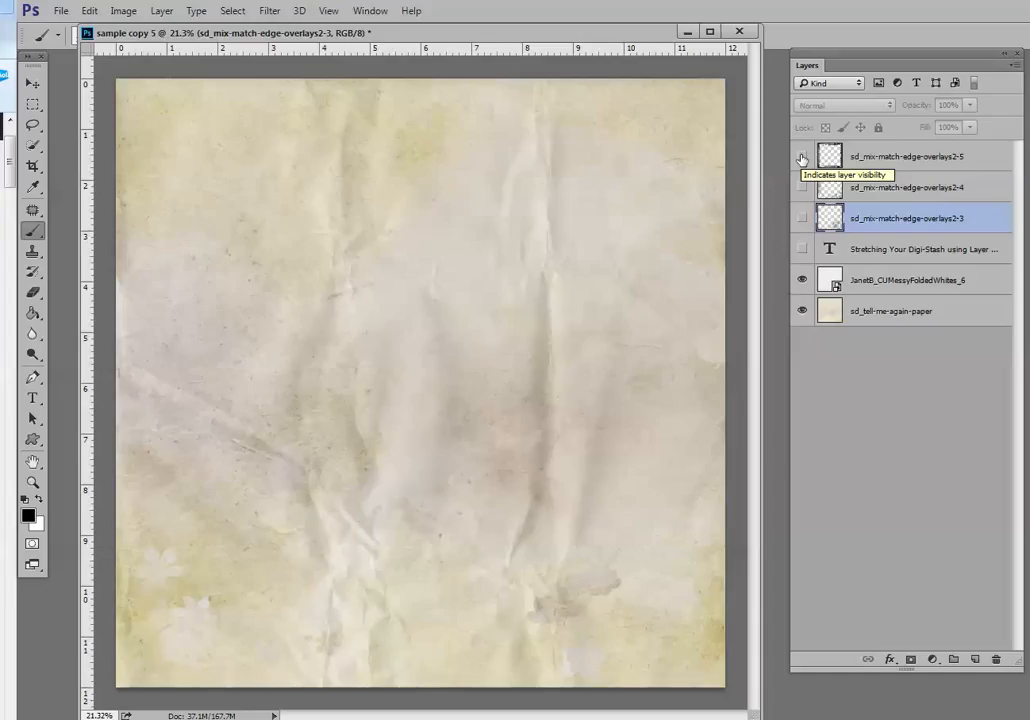
{"action": "left_click", "coordinate": [802, 158]}
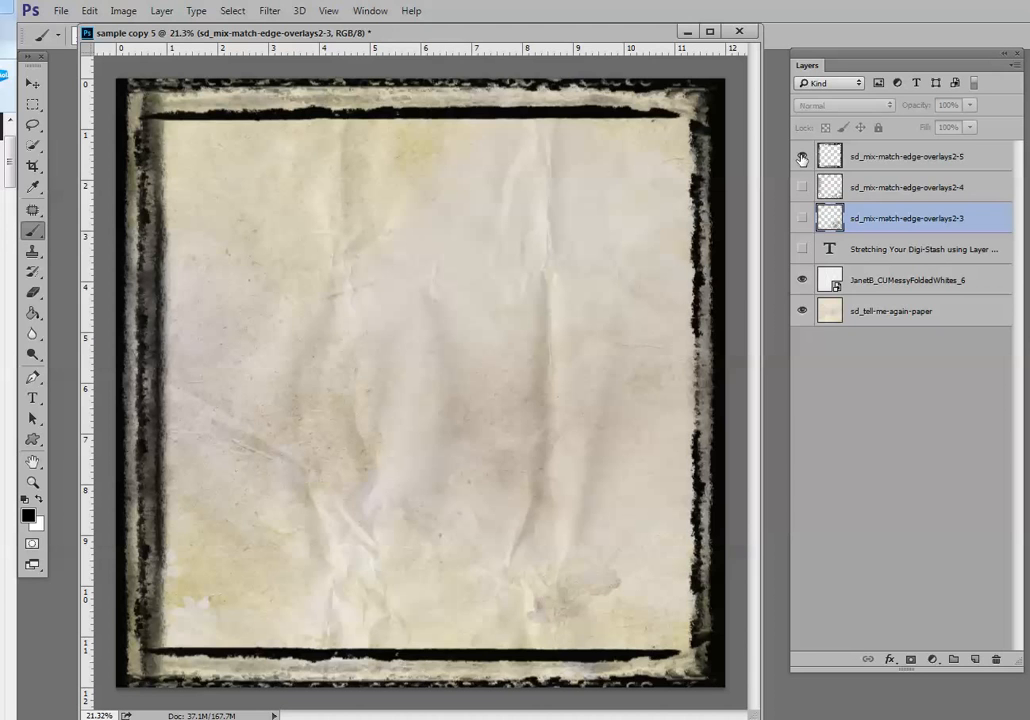
{"action": "left_click", "coordinate": [802, 187]}
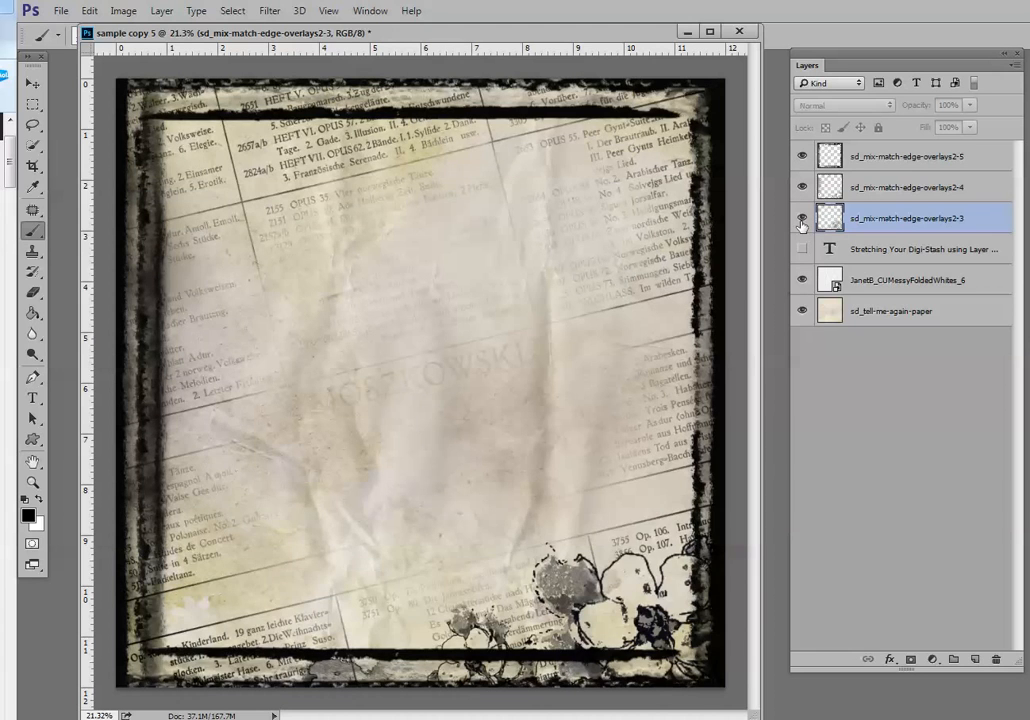
{"action": "left_click", "coordinate": [802, 219]}
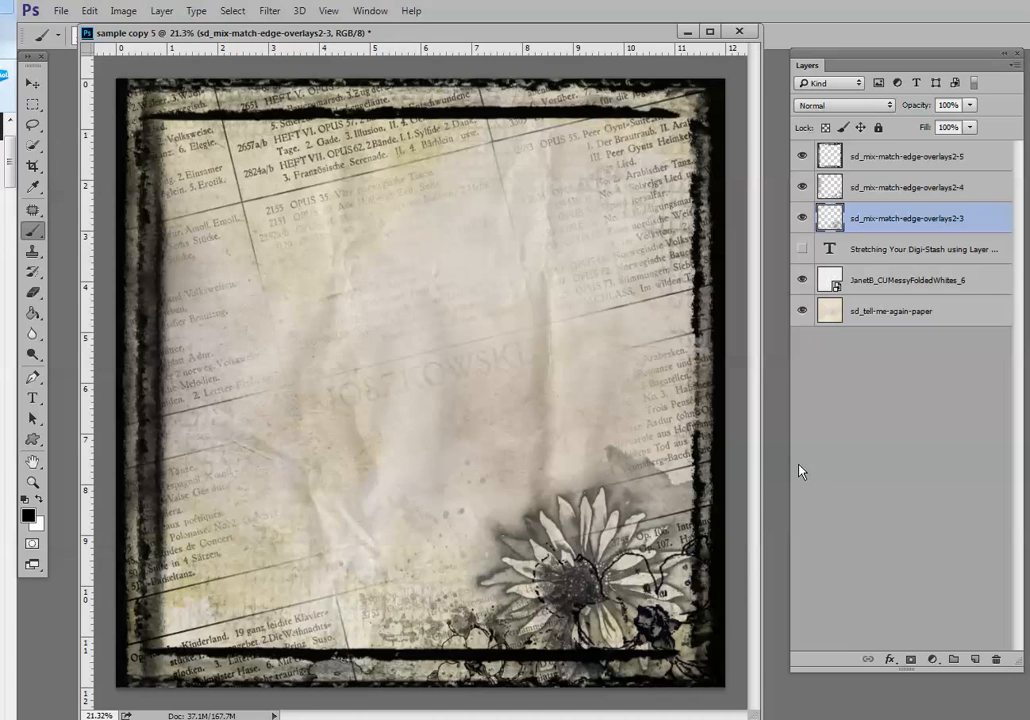
Set the blend mode of the sd_mix-match-edge-overlays2-5, 2-4 and 2-3 layers to Overlay
{"action": "left_click", "coordinate": [868, 158]}
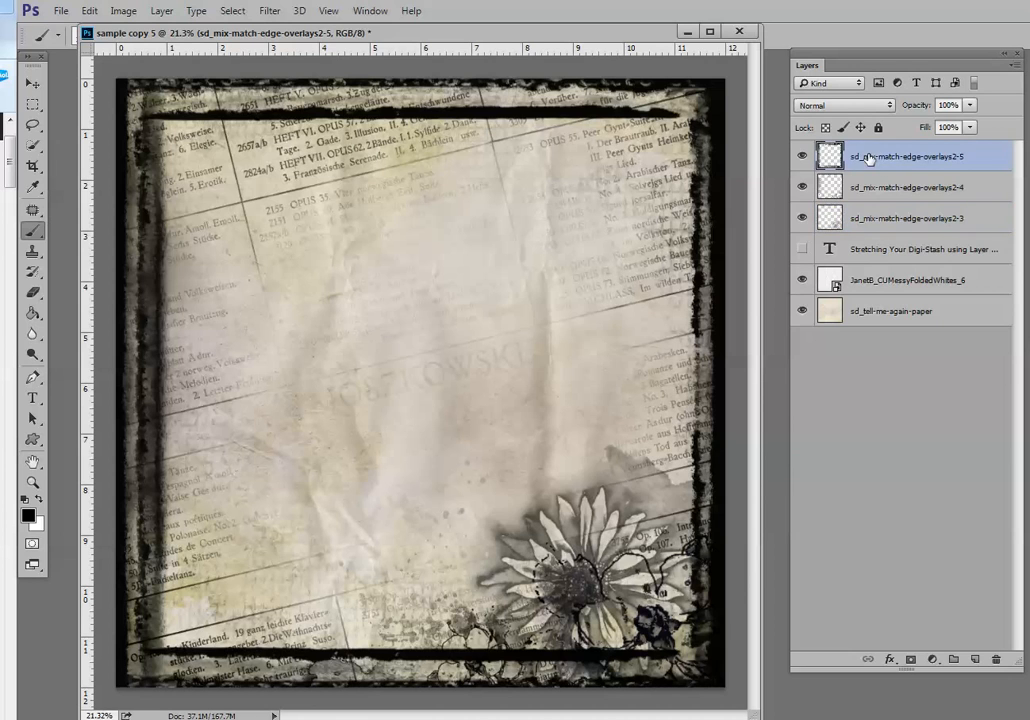
{"action": "left_click", "coordinate": [843, 106]}
{"action": "left_click", "coordinate": [812, 262]}
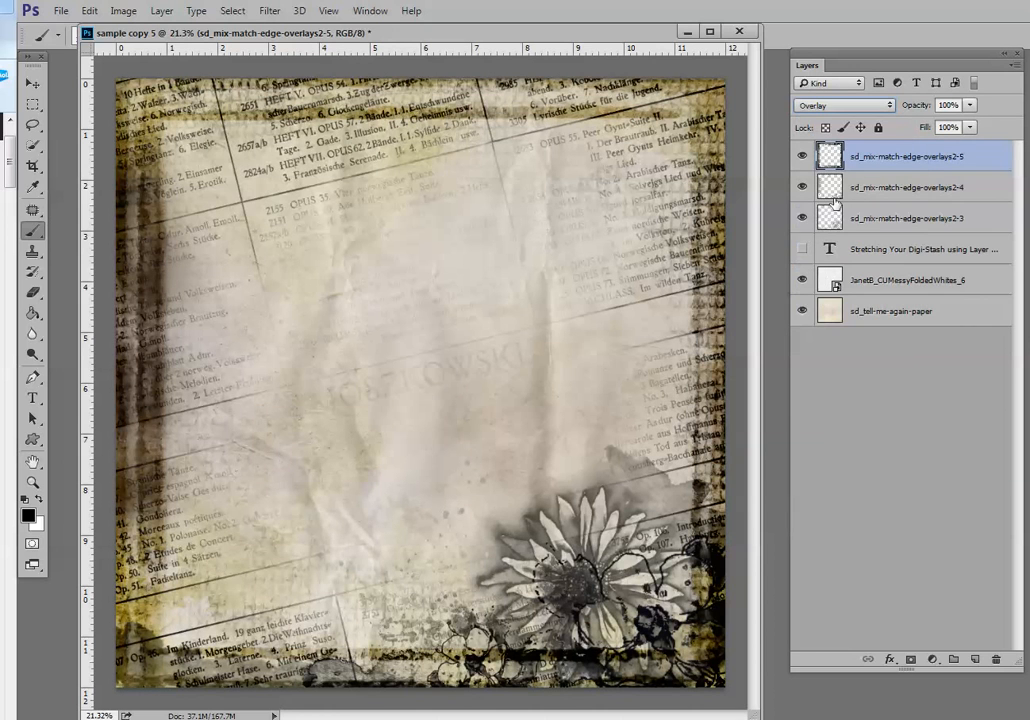
{"action": "left_click", "coordinate": [855, 188]}
{"action": "left_click", "coordinate": [842, 105]}
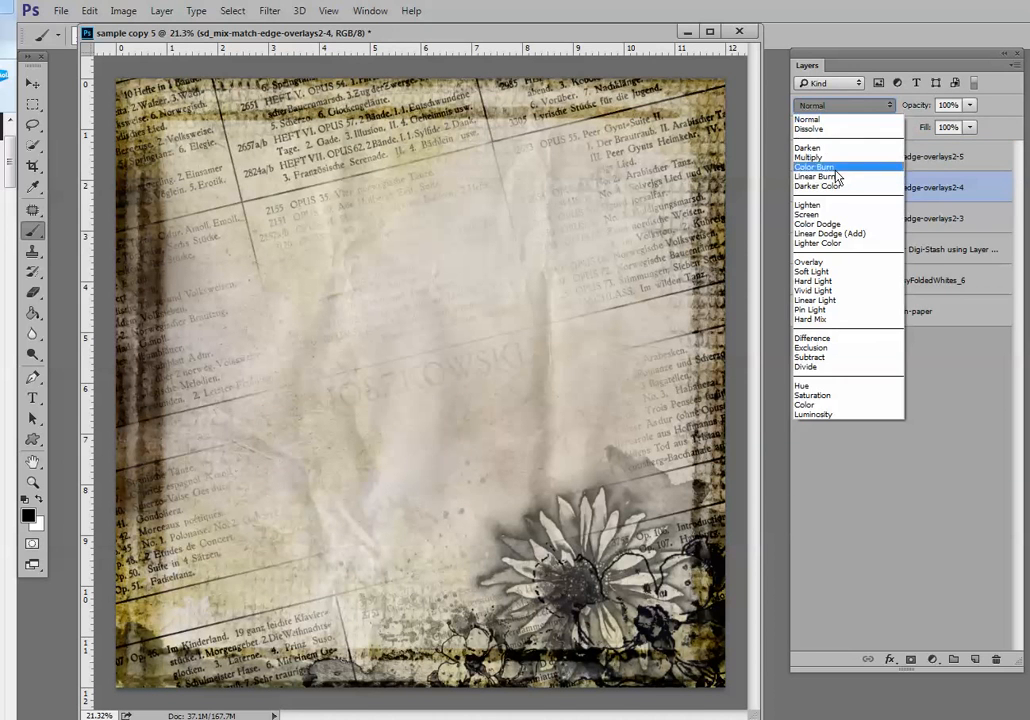
{"action": "left_click", "coordinate": [825, 266]}
{"action": "left_click", "coordinate": [855, 218]}
{"action": "left_click", "coordinate": [842, 105]}
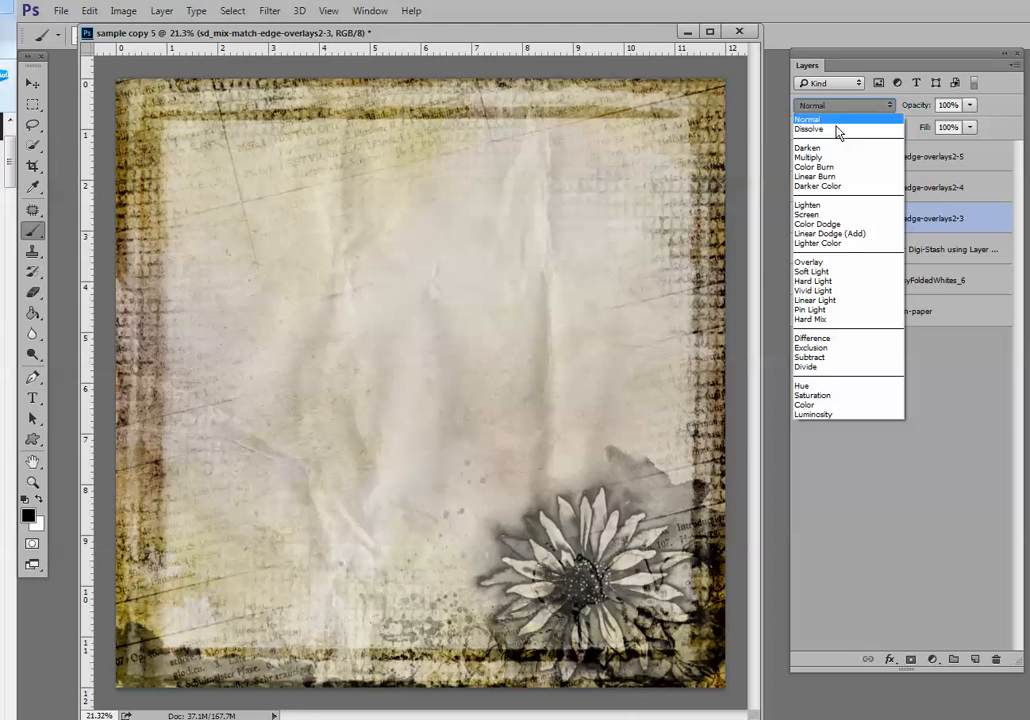
{"action": "left_click", "coordinate": [812, 262]}
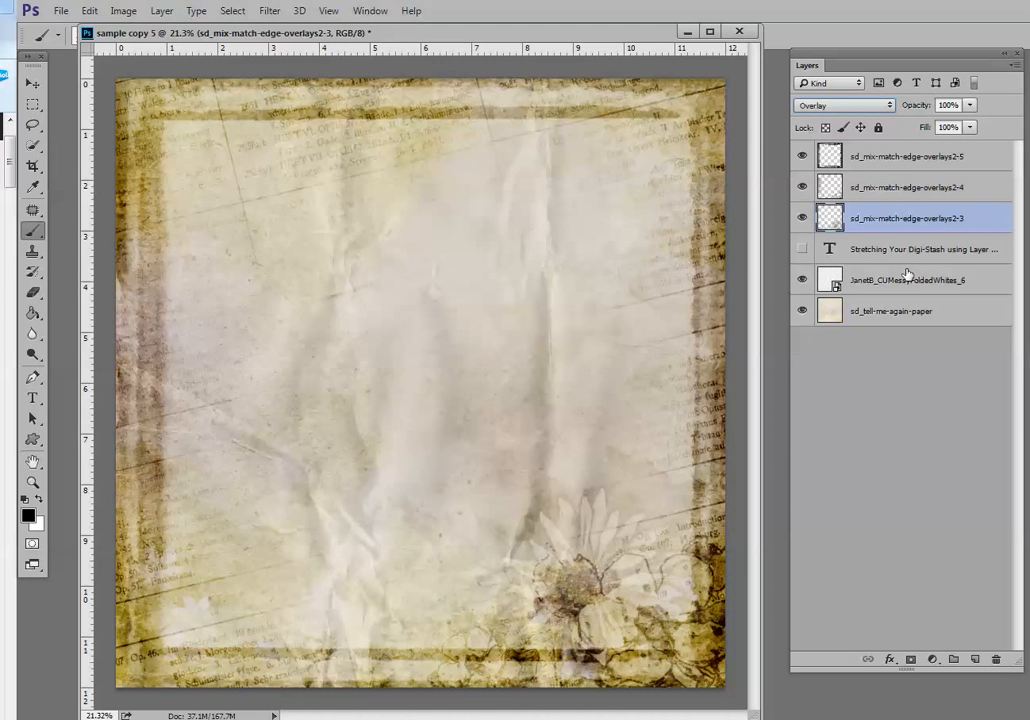
Add a layer mask to each of the sd_mix-match-edge-overlays2-5 and sd_mix-match-edge-overlays2-4 layers
{"action": "left_click", "coordinate": [969, 165]}
{"action": "left_click", "coordinate": [911, 659]}
{"action": "left_click", "coordinate": [925, 188]}
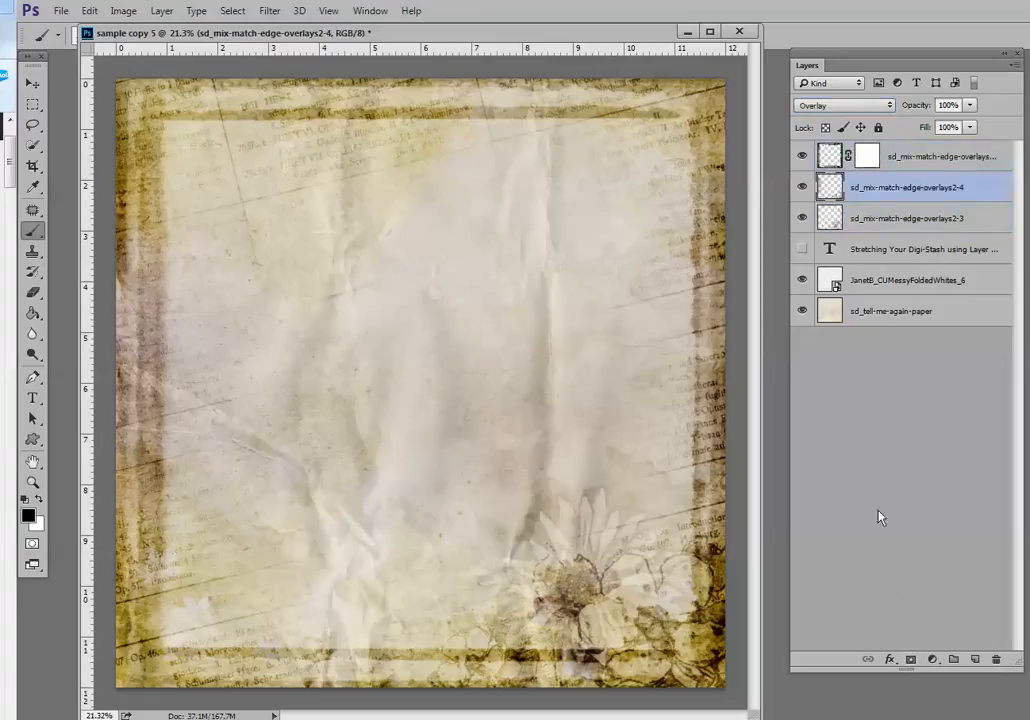
{"action": "left_click", "coordinate": [910, 659]}
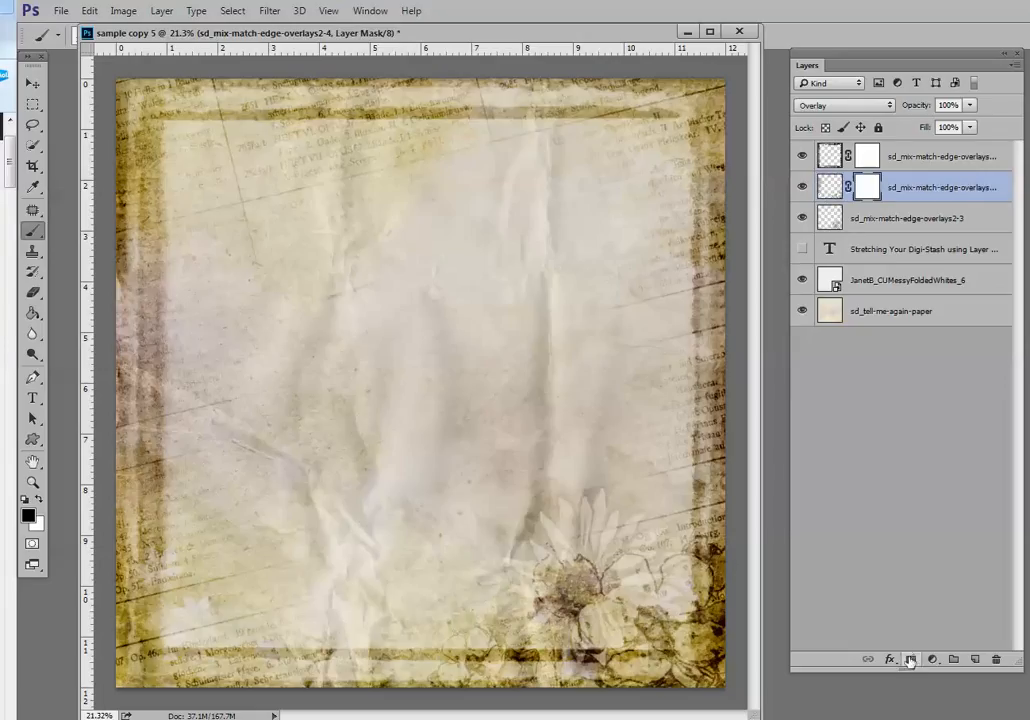
Hide the sd_mix-match-edge-overlays2-5 layer and compare the page without and with sd_mix-match-edge-overlays2-4
{"action": "left_click", "coordinate": [801, 156]}
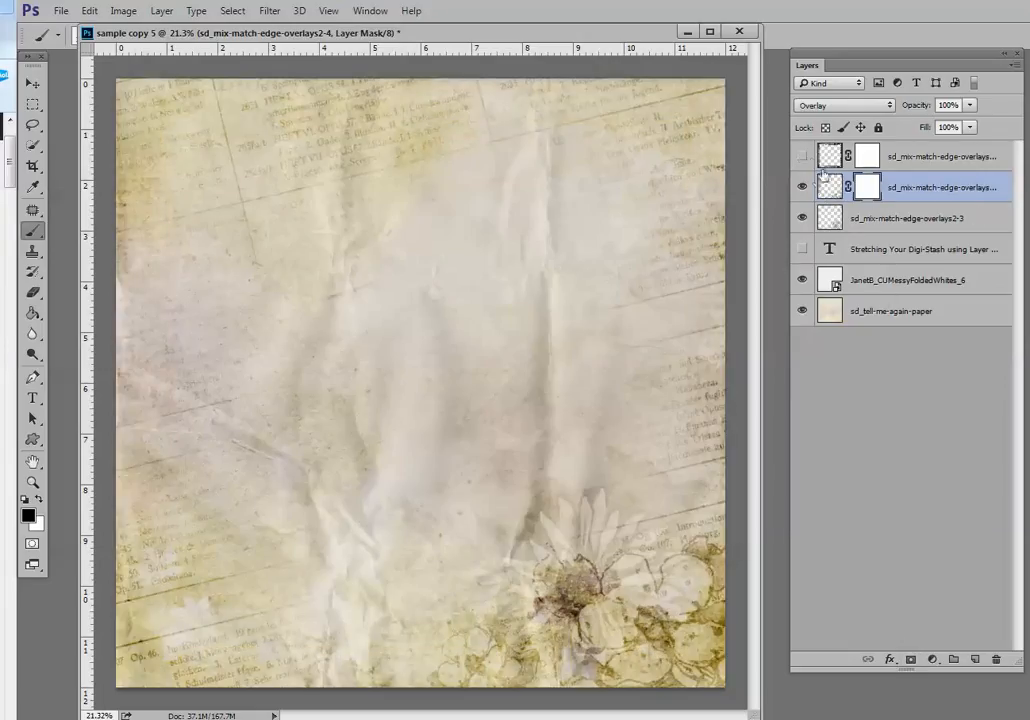
{"action": "left_click", "coordinate": [805, 188]}
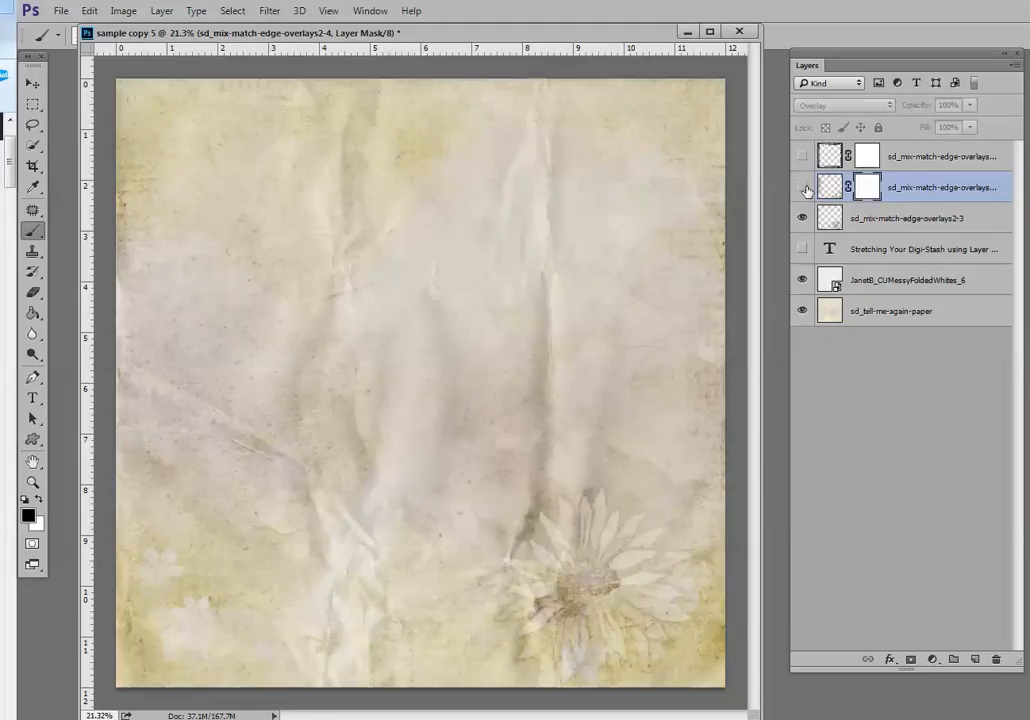
{"action": "left_click", "coordinate": [805, 188]}
Rename the sd_mix-match-edge-overlays2-4 layer as text and the sd_mix-match-edge-overlays2-5 layer as border
{"action": "double_click", "coordinate": [908, 188]}
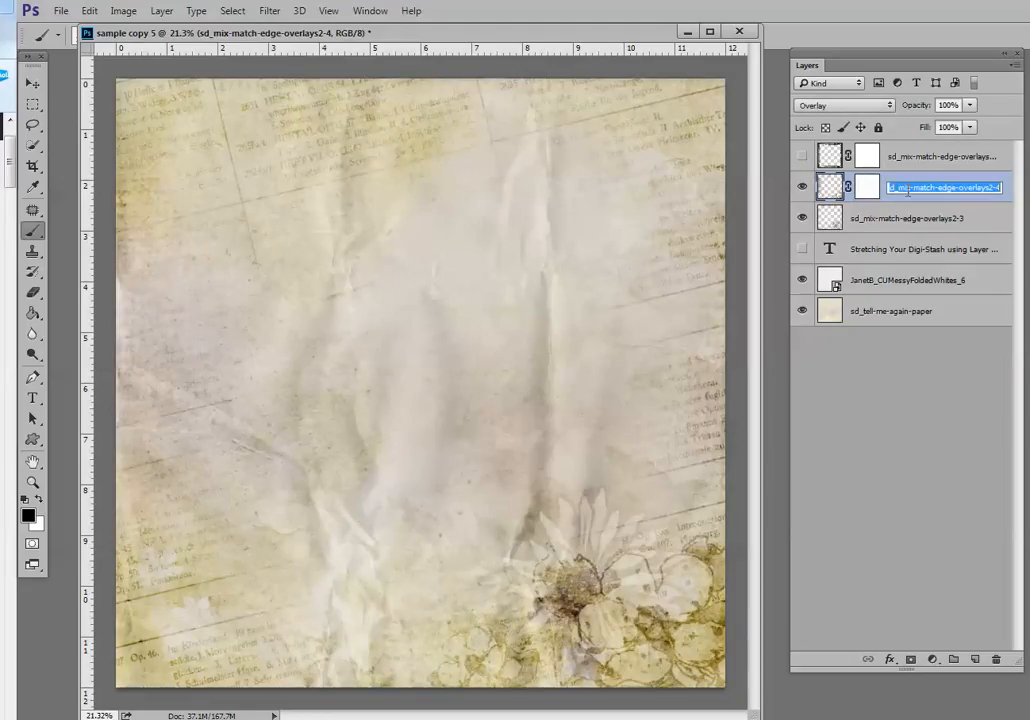
{"action": "type", "text": "tex"}
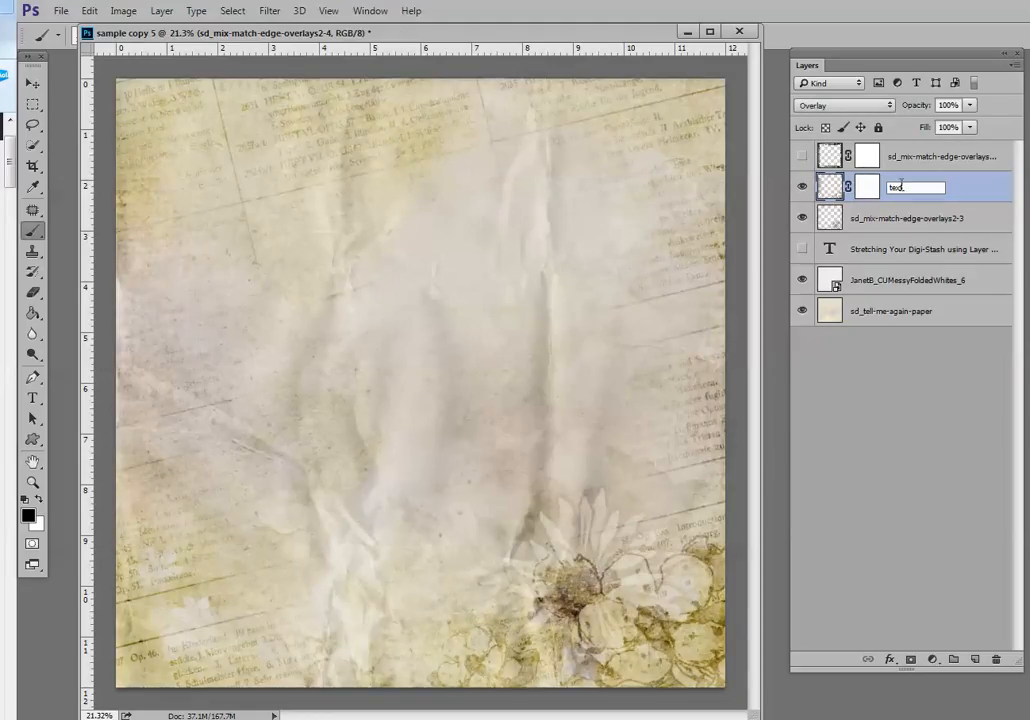
{"action": "type", "text": "t"}
{"action": "key", "text": "Return"}
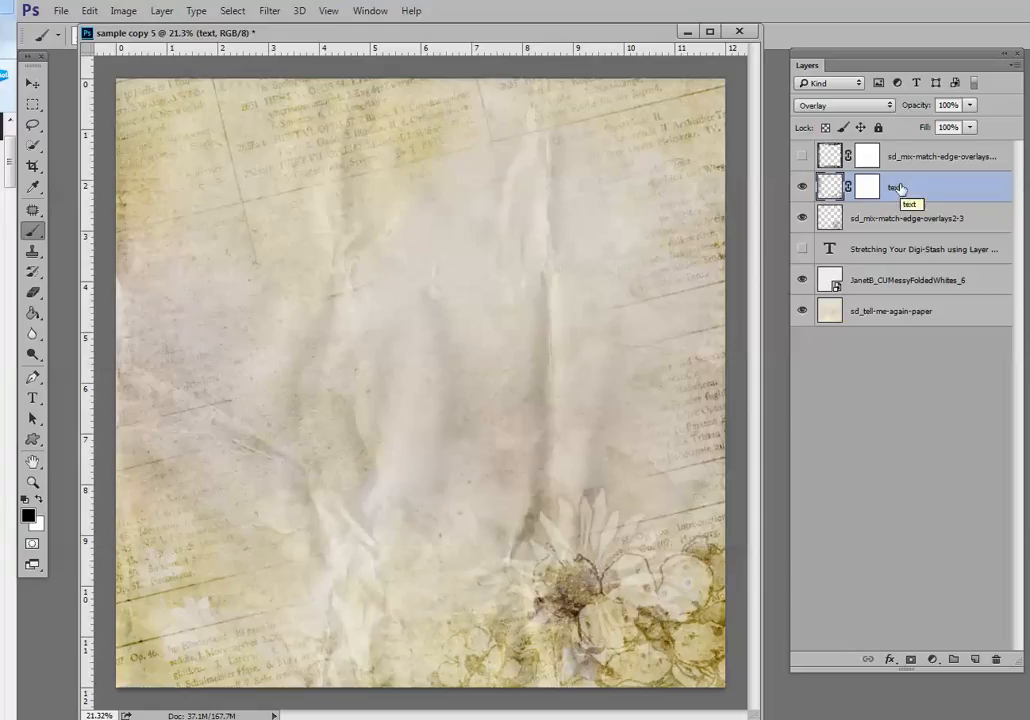
{"action": "double_click", "coordinate": [897, 157]}
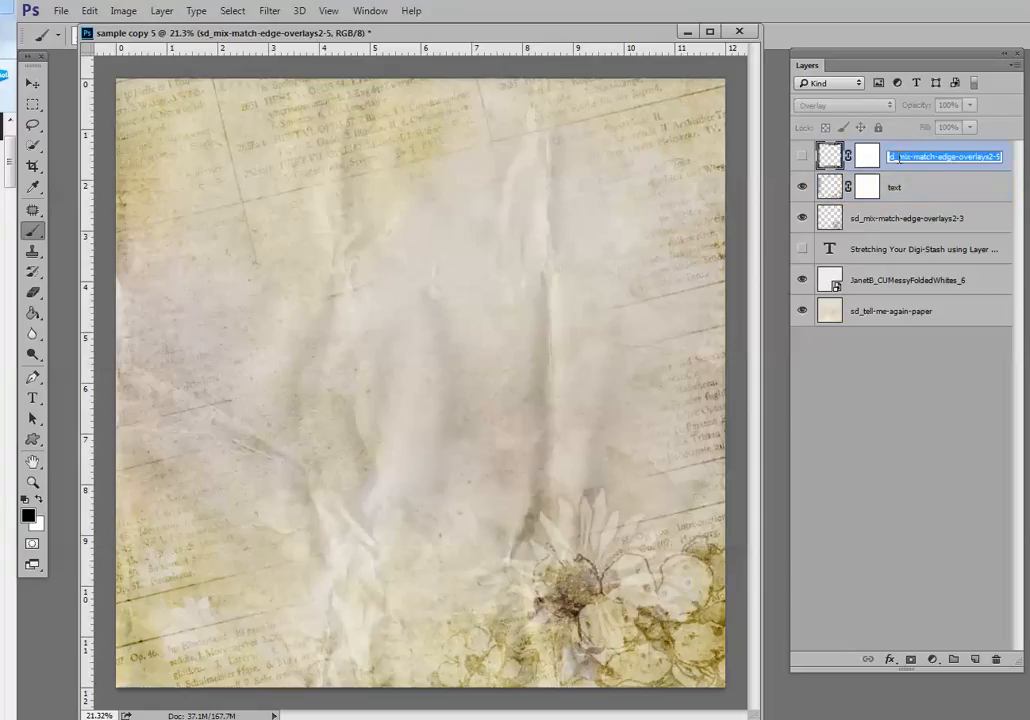
{"action": "type", "text": "border"}
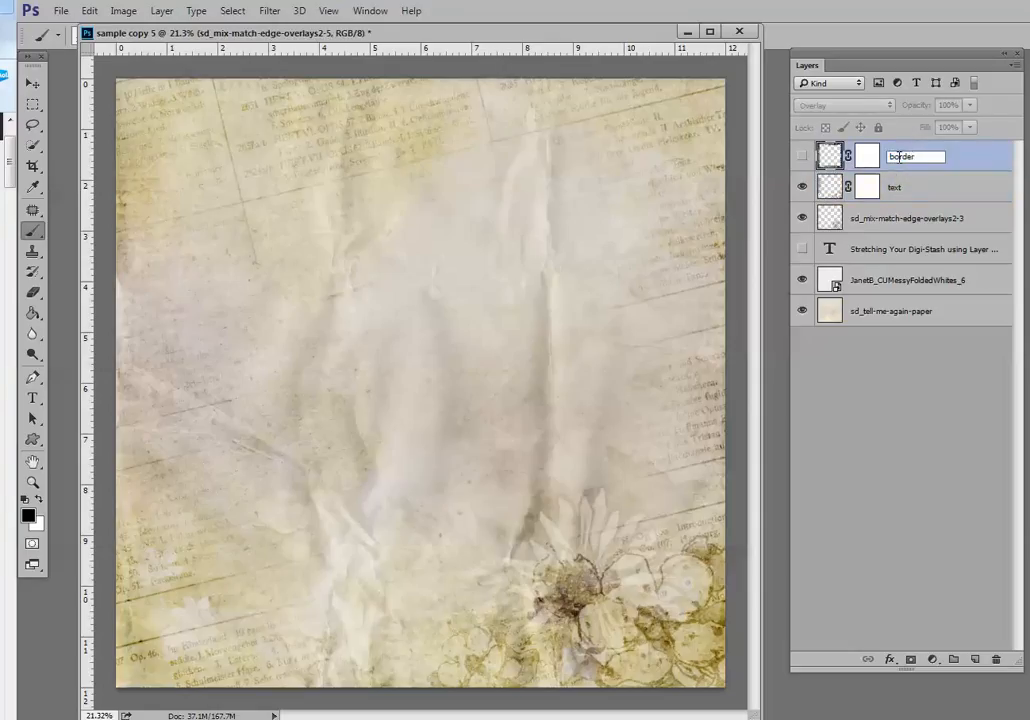
{"action": "key", "text": "Return"}
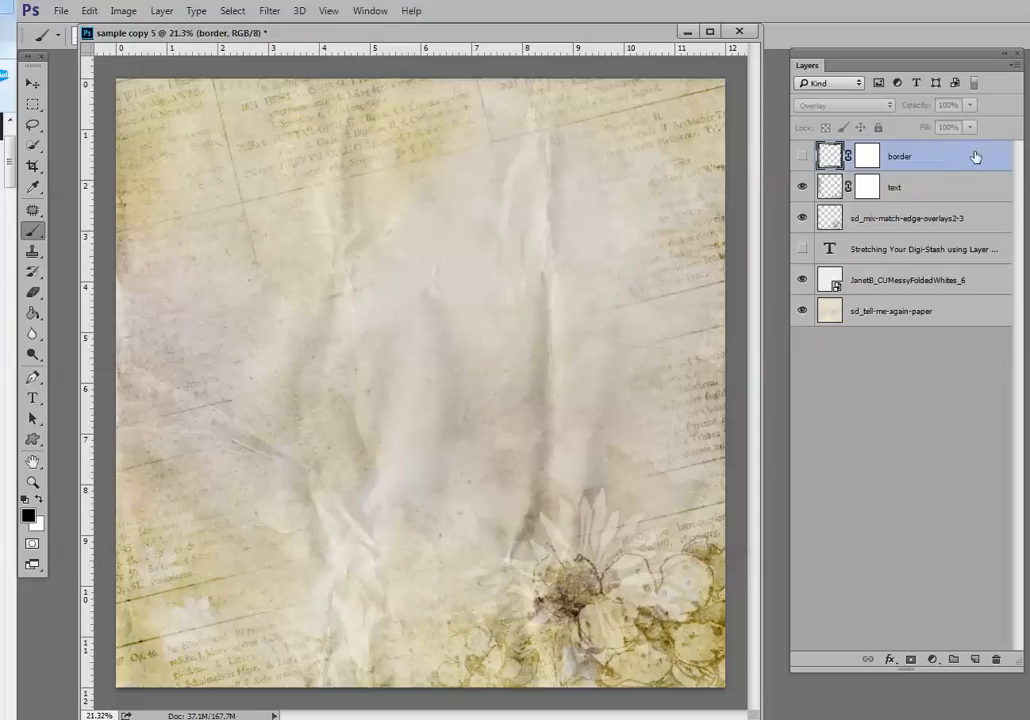
Check the page without and with the text layer, and ready its mask for painting with a 700 px brush at 0% hardness
{"action": "left_click", "coordinate": [803, 189]}
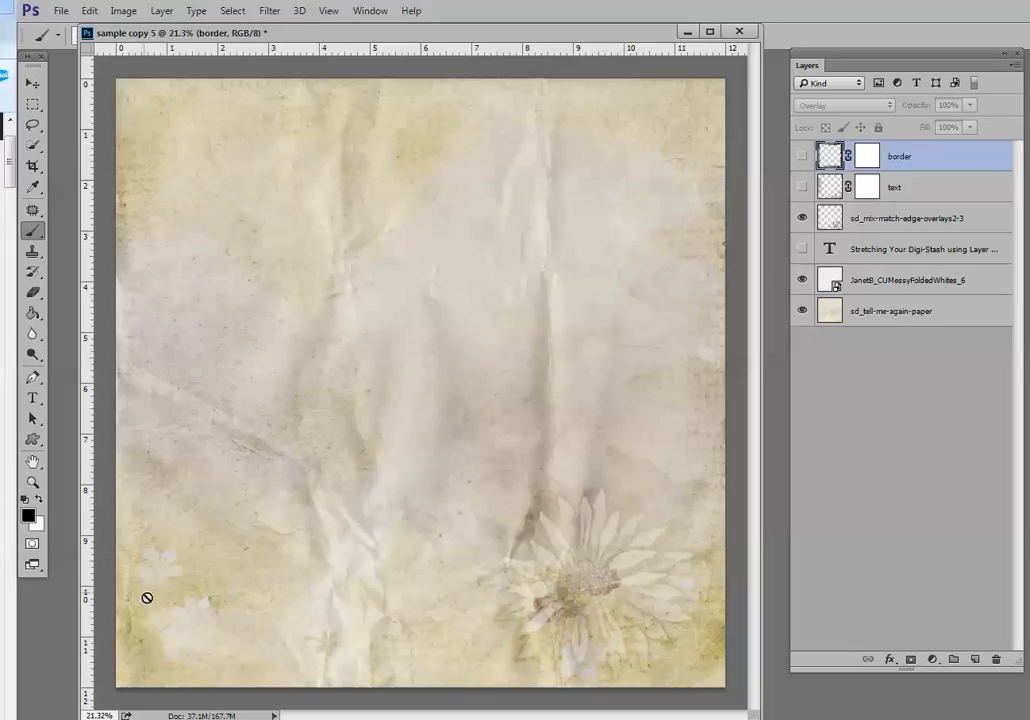
{"action": "left_click", "coordinate": [803, 188]}
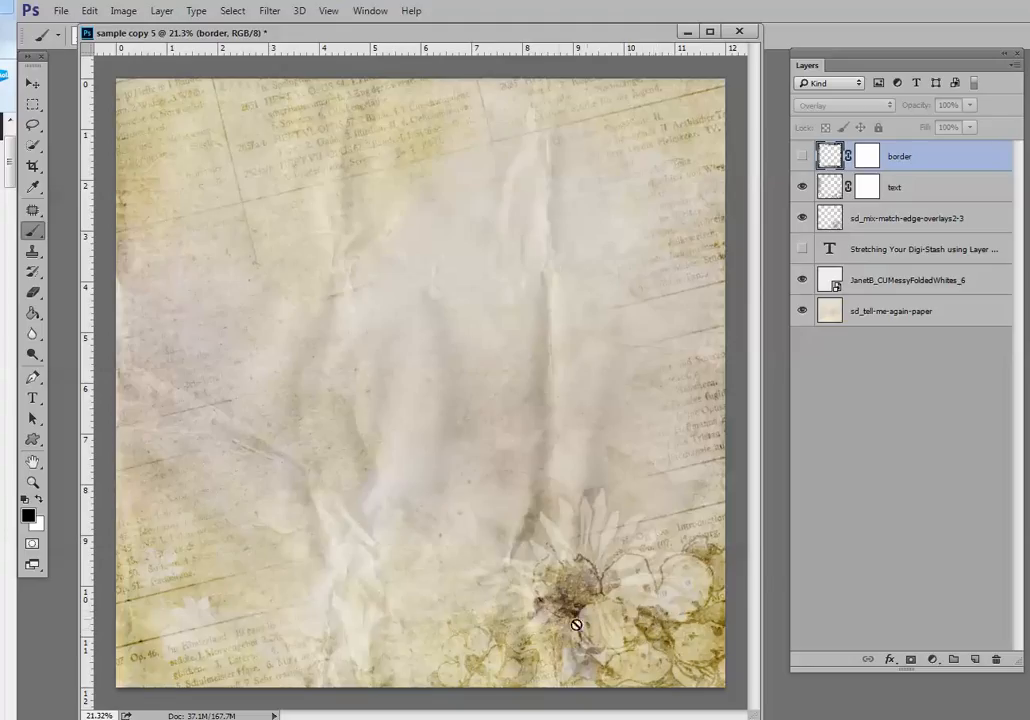
{"action": "left_click", "coordinate": [865, 190]}
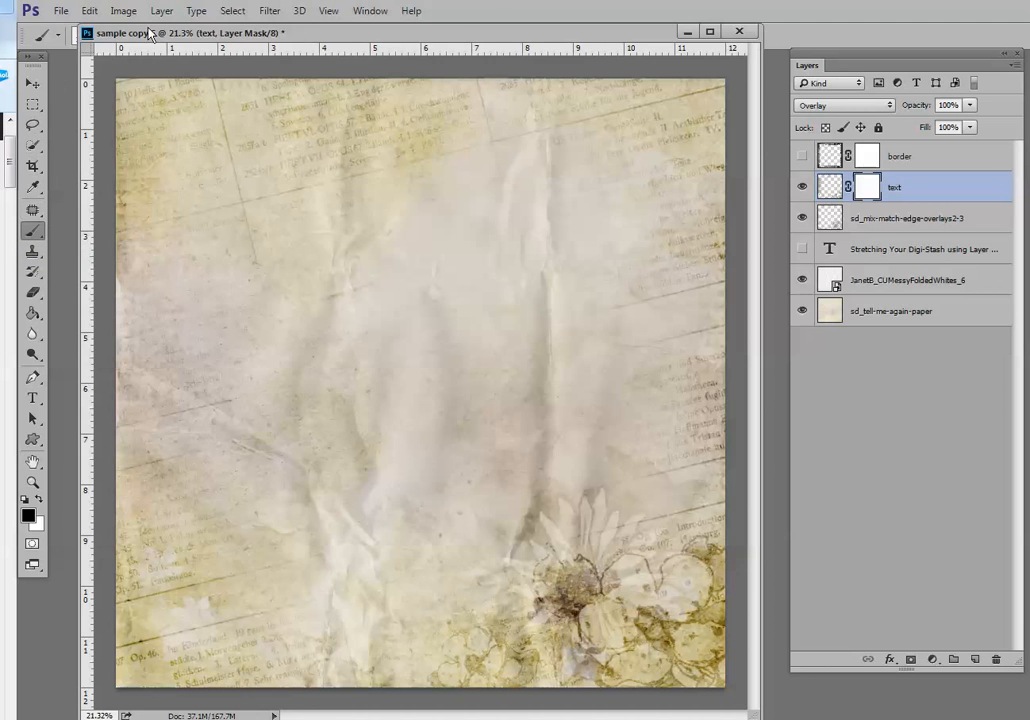
{"action": "left_click", "coordinate": [97, 37]}
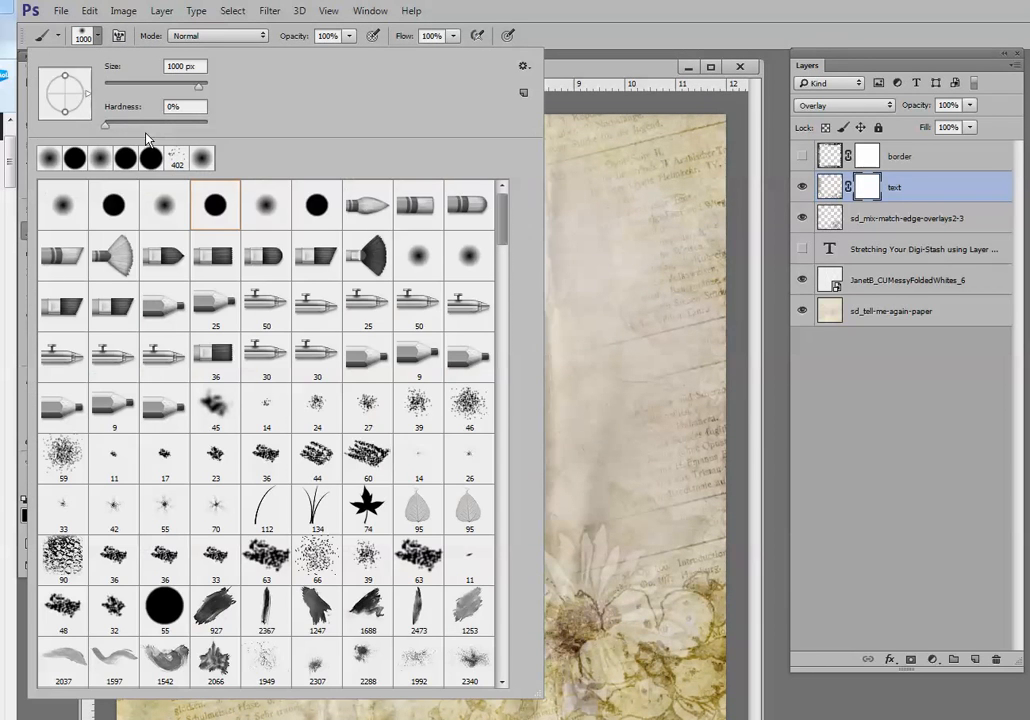
{"action": "left_click", "coordinate": [198, 93]}
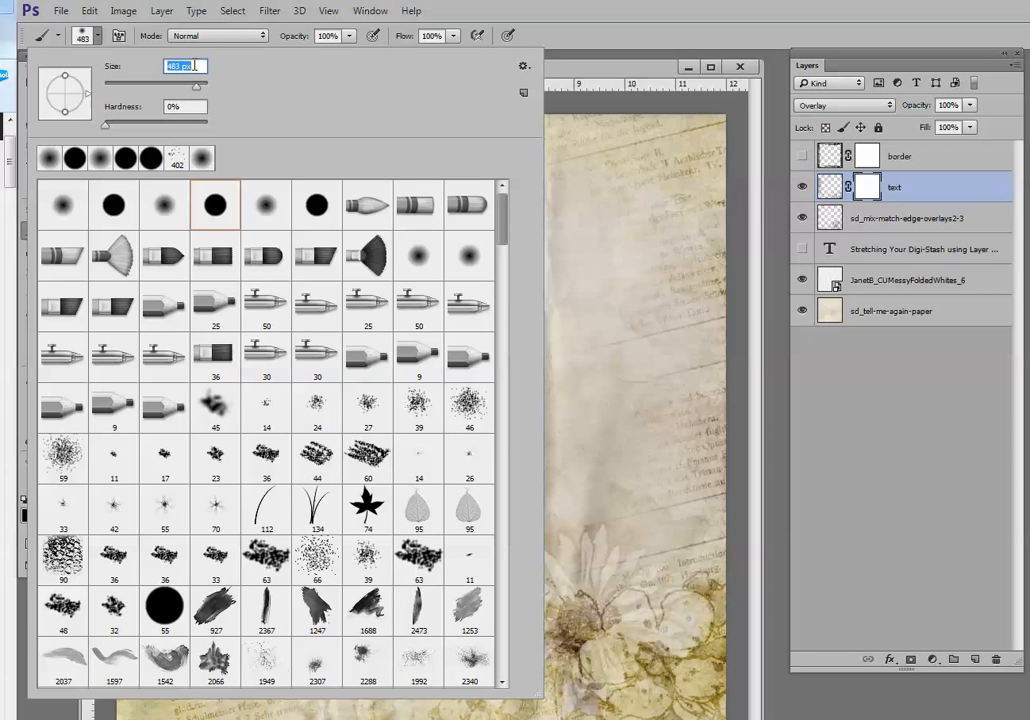
{"action": "type", "text": "700"}
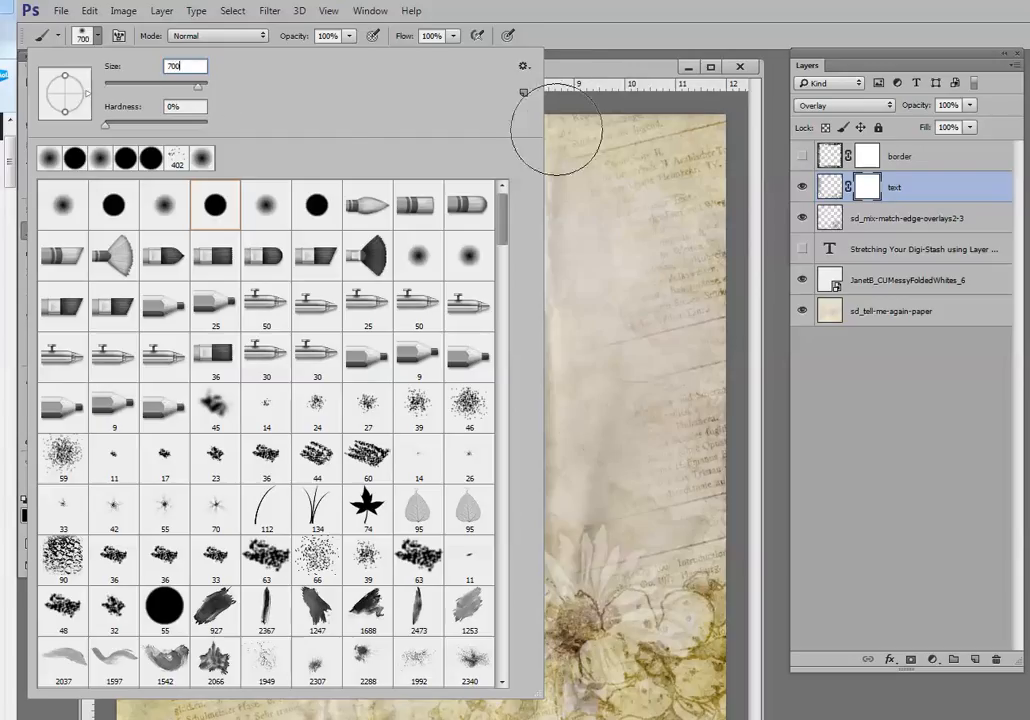
{"action": "key", "text": "Return"}
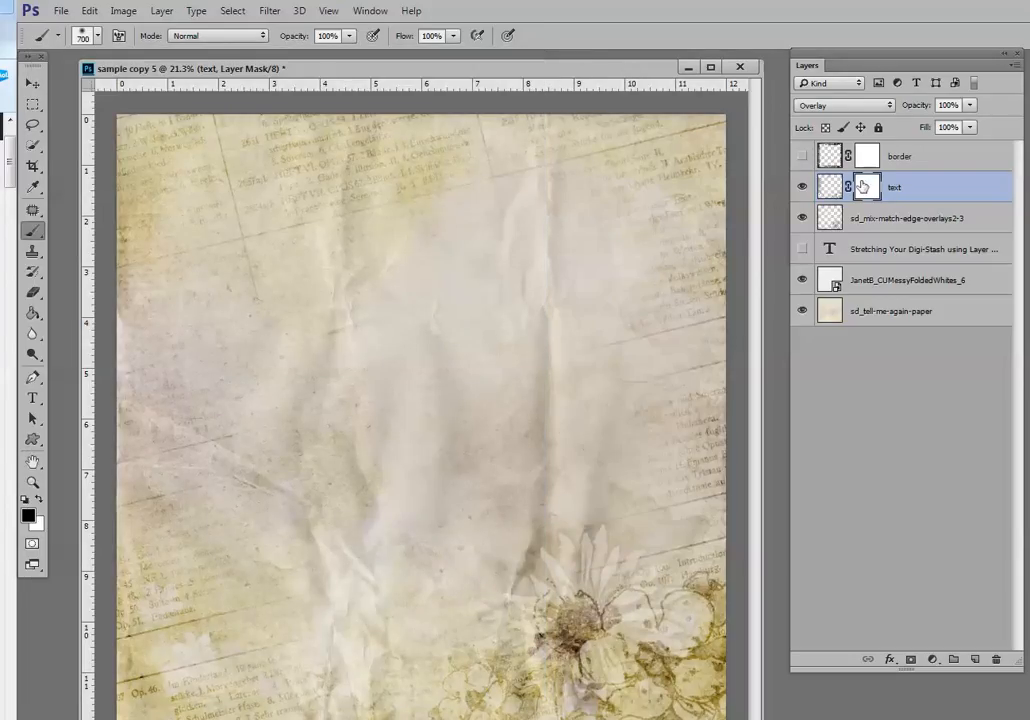
Show the border layer and paint black on the text layer's mask to hide the printed text just inside the border
{"action": "left_click", "coordinate": [802, 157]}
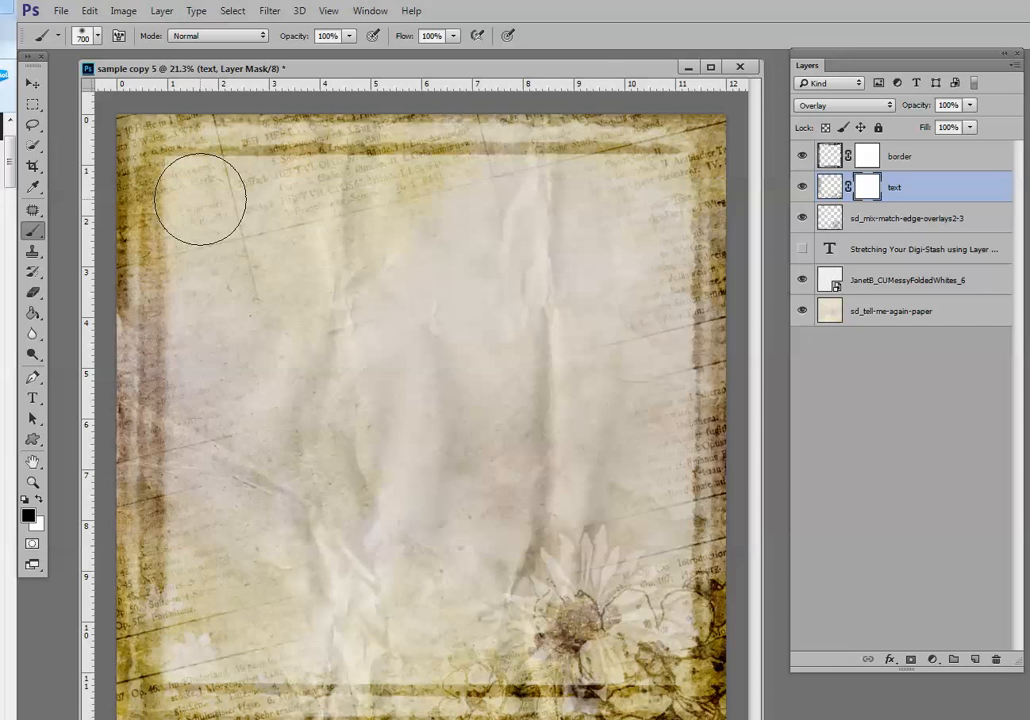
{"action": "mouse_move", "coordinate": [234, 202]}
{"action": "left_mouse_down"}
{"action": "mouse_move", "coordinate": [551, 216]}
{"action": "mouse_move", "coordinate": [305, 194]}
{"action": "mouse_move", "coordinate": [488, 213]}
{"action": "mouse_move", "coordinate": [649, 195]}
{"action": "mouse_move", "coordinate": [633, 326]}
{"action": "mouse_move", "coordinate": [636, 615]}
{"action": "mouse_move", "coordinate": [627, 634]}
{"action": "mouse_move", "coordinate": [361, 614]}
{"action": "left_mouse_up"}
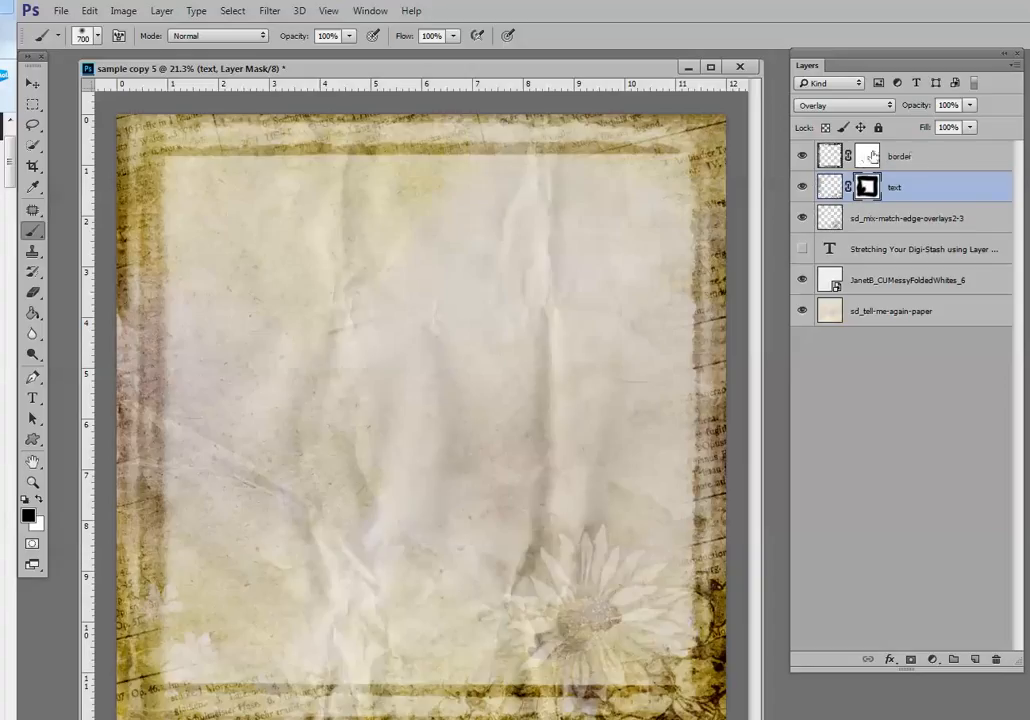
Try a lower opacity on the text layer, restore it to 100%, and select the border layer
{"action": "left_click", "coordinate": [968, 106]}
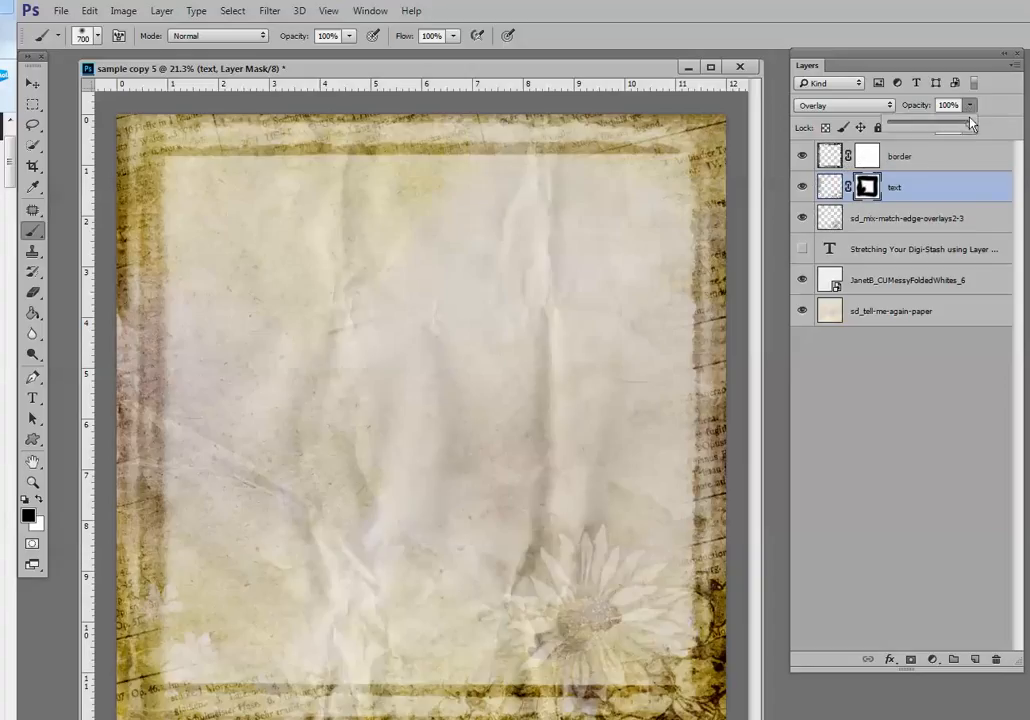
{"action": "left_click_drag", "start_coordinate": [939, 126], "coordinate": [975, 124]}
{"action": "left_click", "coordinate": [947, 157]}
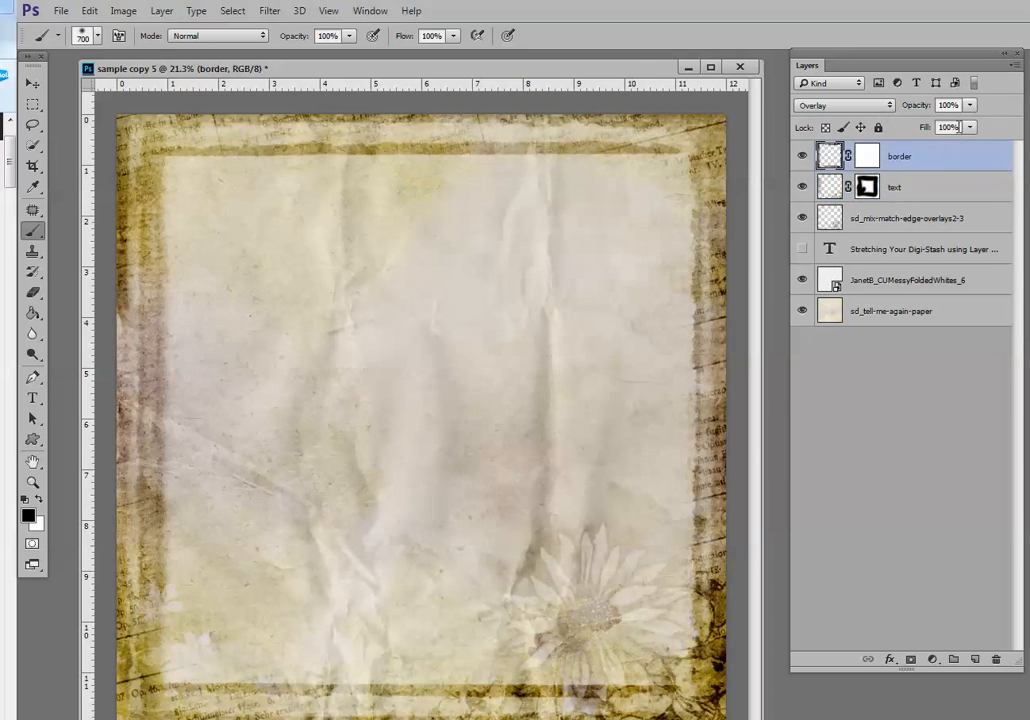
Lower the border layer's opacity to 58% and set its blend mode to Soft Light
{"action": "left_click", "coordinate": [968, 106]}
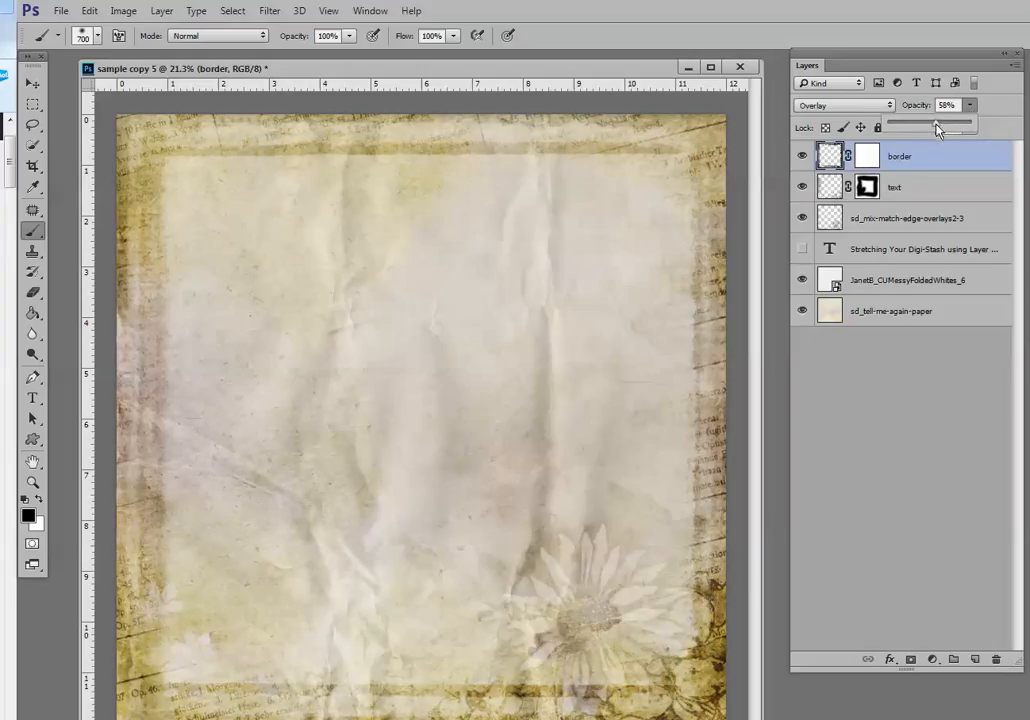
{"action": "left_click", "coordinate": [852, 106]}
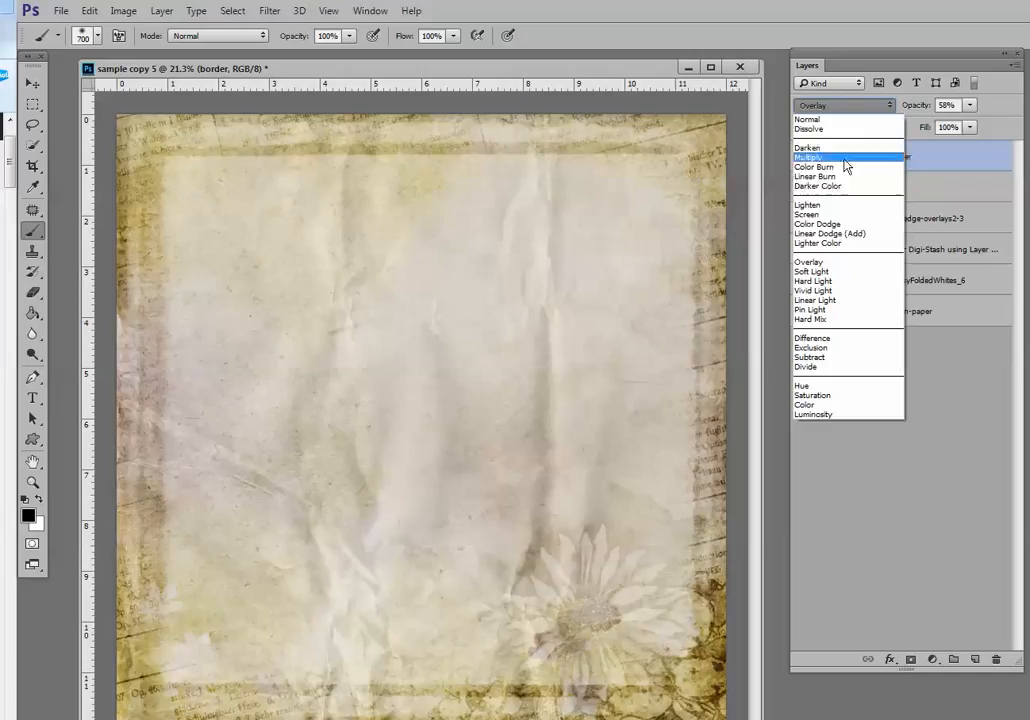
{"action": "left_click", "coordinate": [812, 271]}
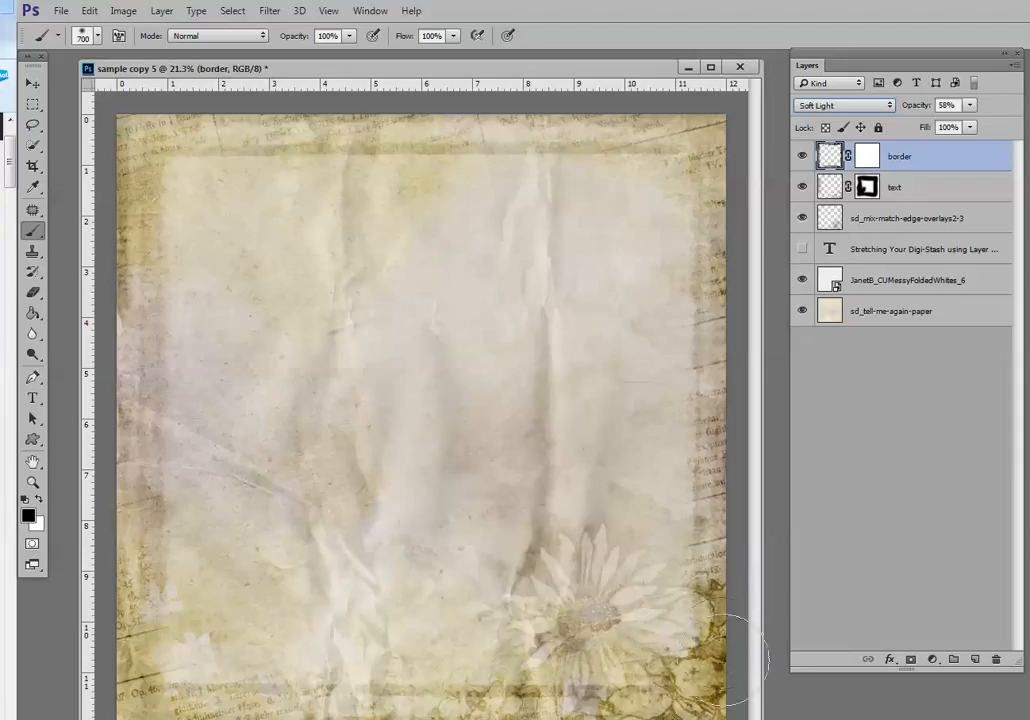
Compare the page without and with the text layer, and paint black on its mask along the page's bottom edge and upper right edge
{"action": "left_click", "coordinate": [803, 189]}
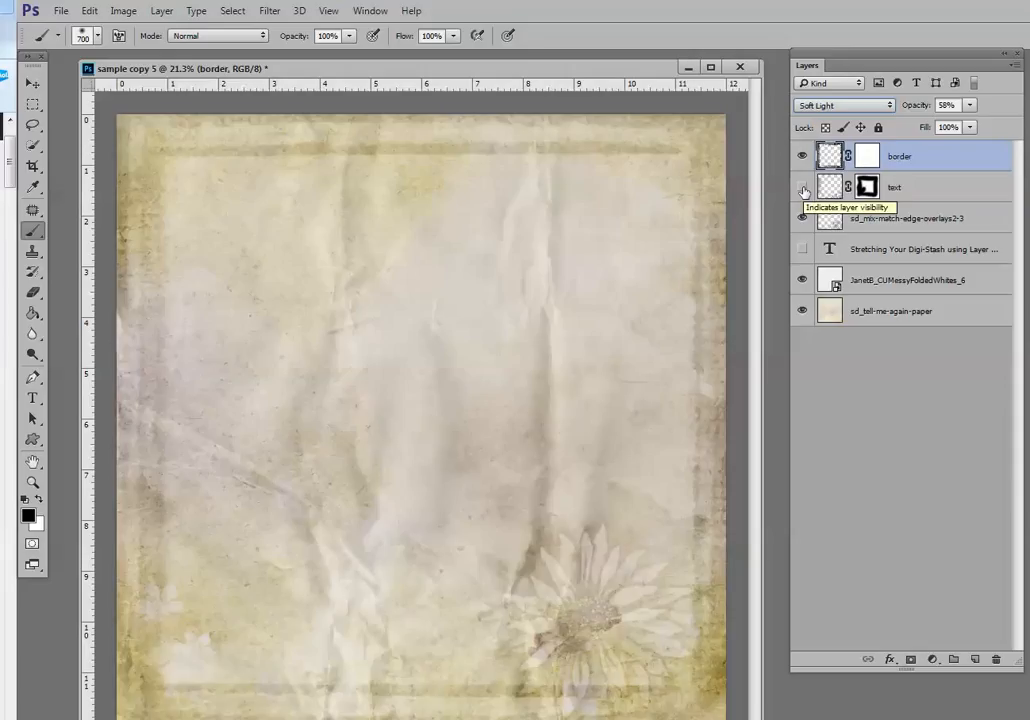
{"action": "left_click", "coordinate": [802, 187]}
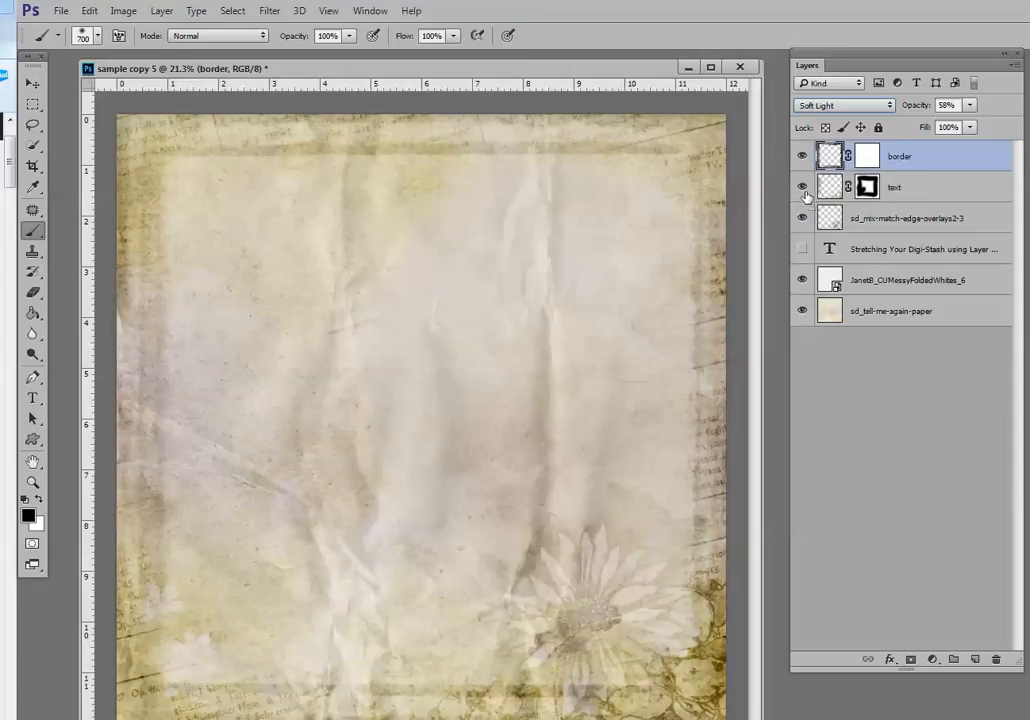
{"action": "left_click", "coordinate": [866, 187]}
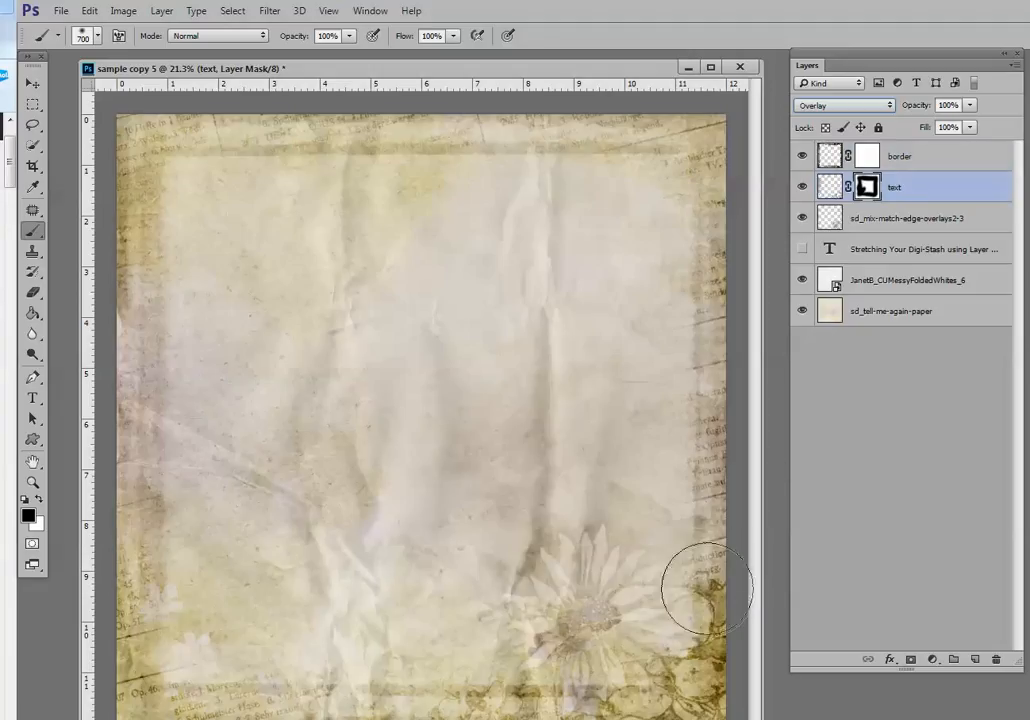
{"action": "left_click_drag", "start_coordinate": [688, 685], "coordinate": [380, 705]}
{"action": "left_click_drag", "start_coordinate": [260, 705], "coordinate": [179, 690]}
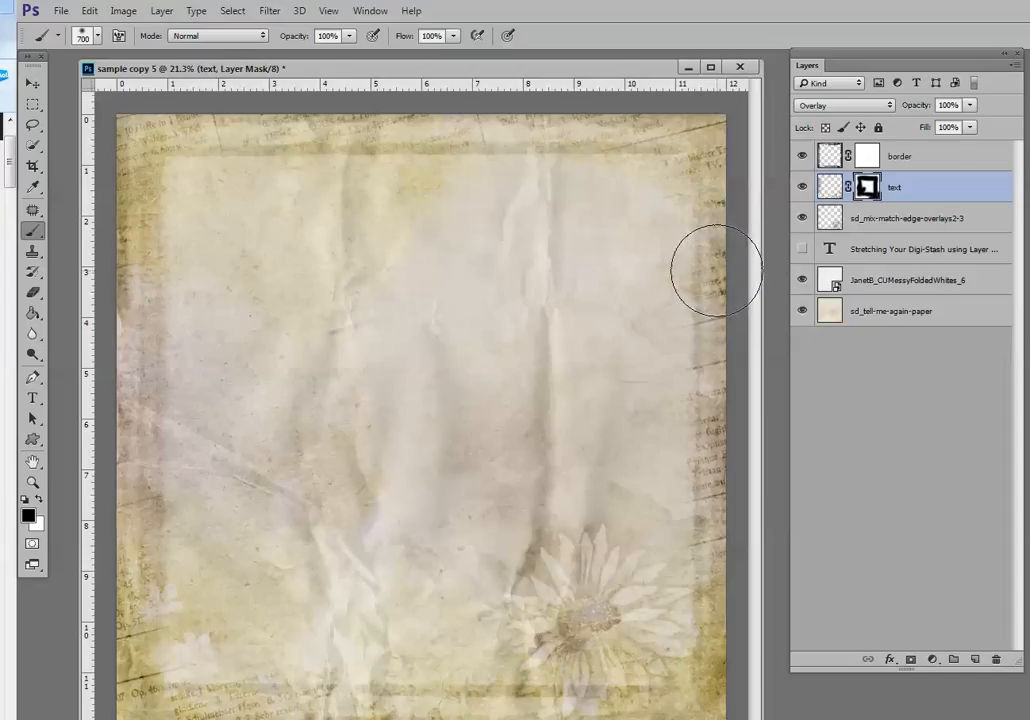
{"action": "left_click_drag", "start_coordinate": [713, 264], "coordinate": [706, 195]}
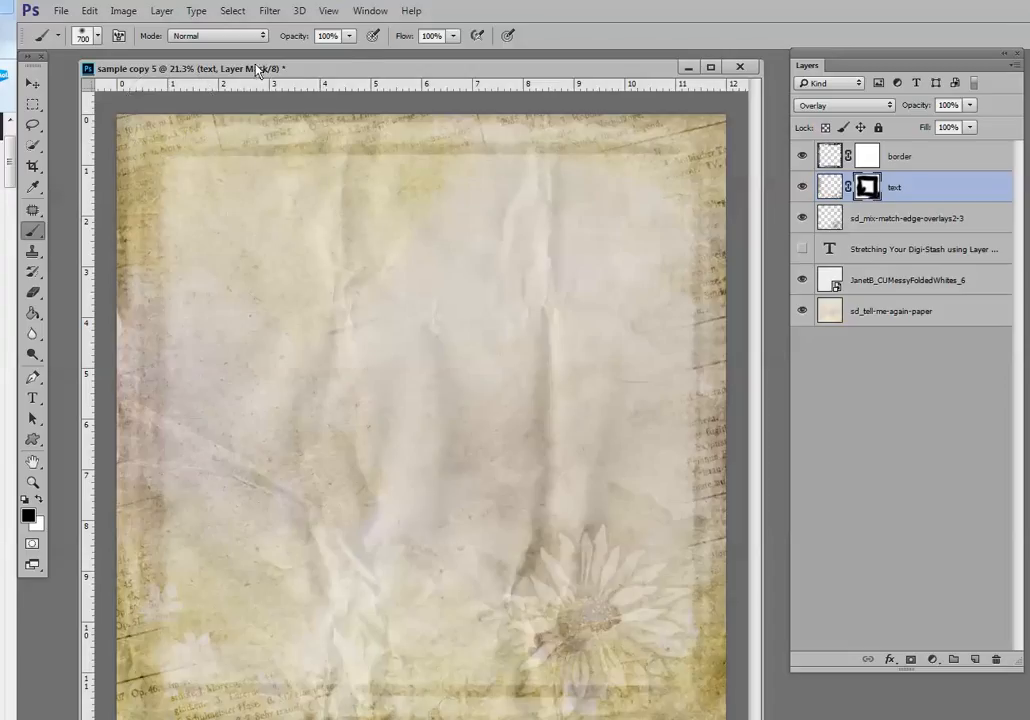
Reduce the brush opacity to 58% and partially fade the text near the page's upper-right corner on the text layer's mask
{"action": "left_click", "coordinate": [349, 37]}
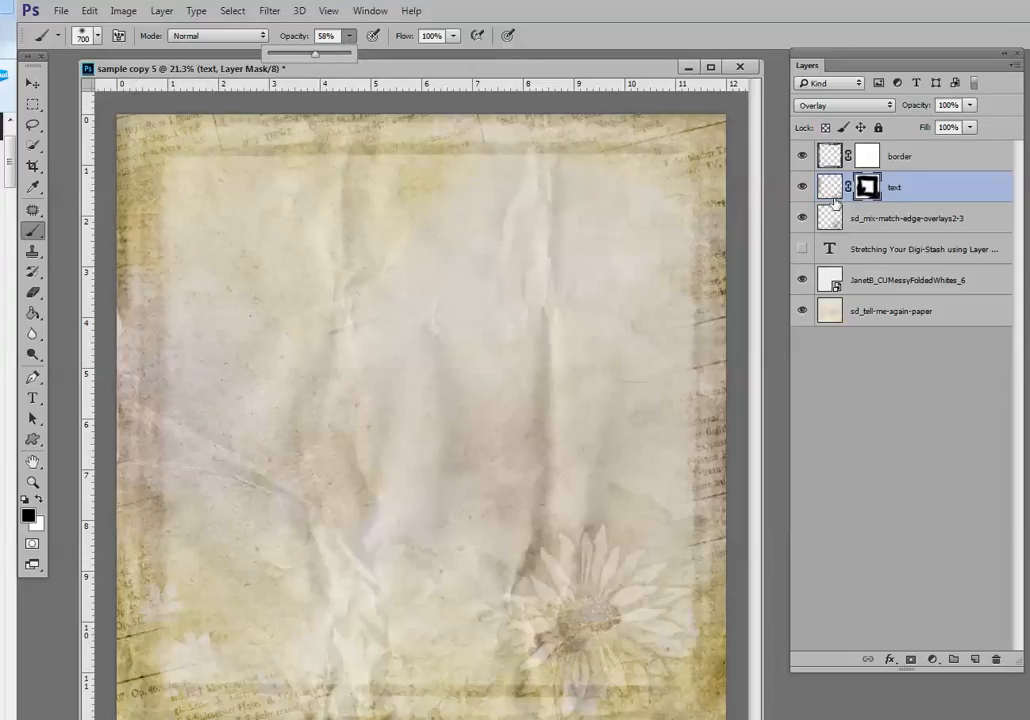
{"action": "left_click", "coordinate": [706, 155]}
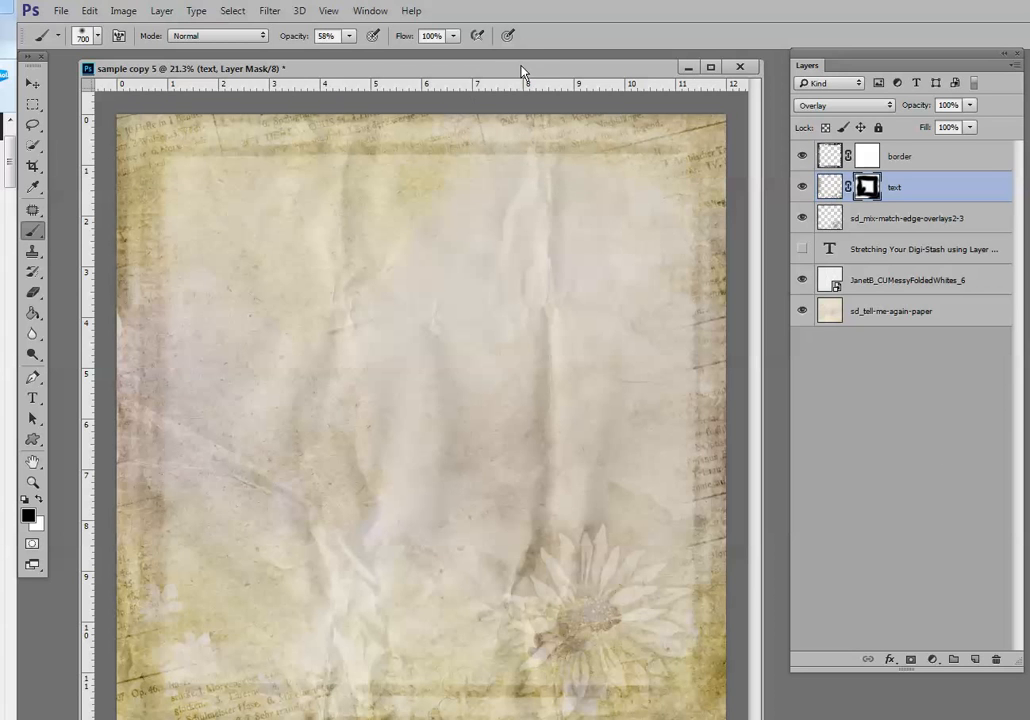
Reposition the document window and resize it to frame the page
{"action": "left_click_drag", "start_coordinate": [524, 69], "coordinate": [536, 57]}
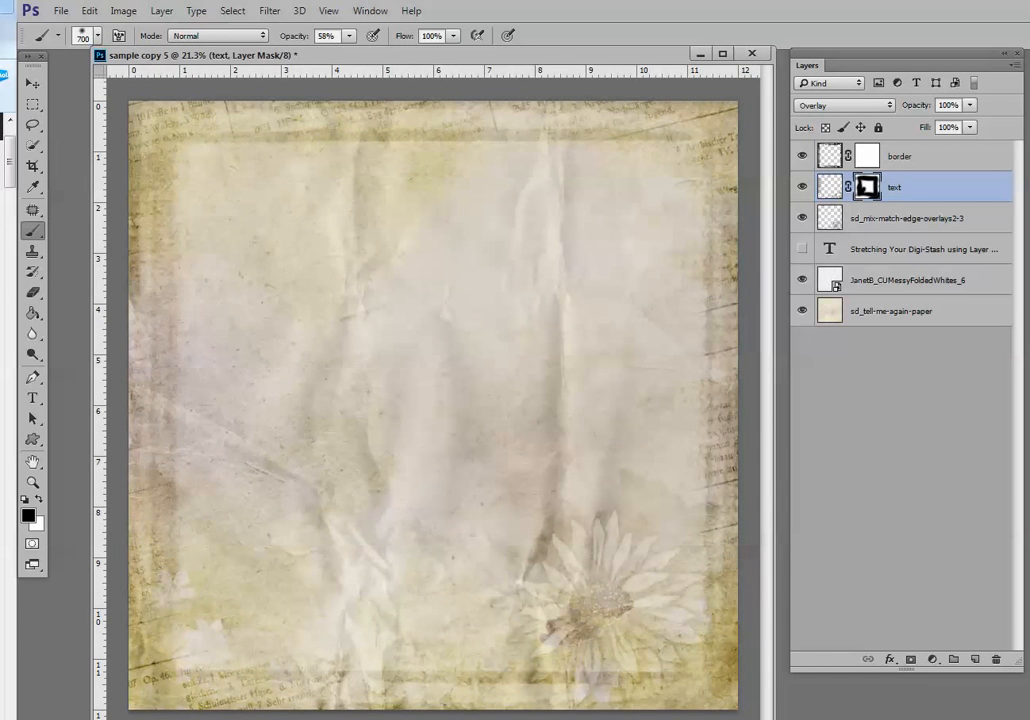
{"action": "scroll", "coordinate": [589, 315], "scroll_direction": "down", "scroll_amount": 2}
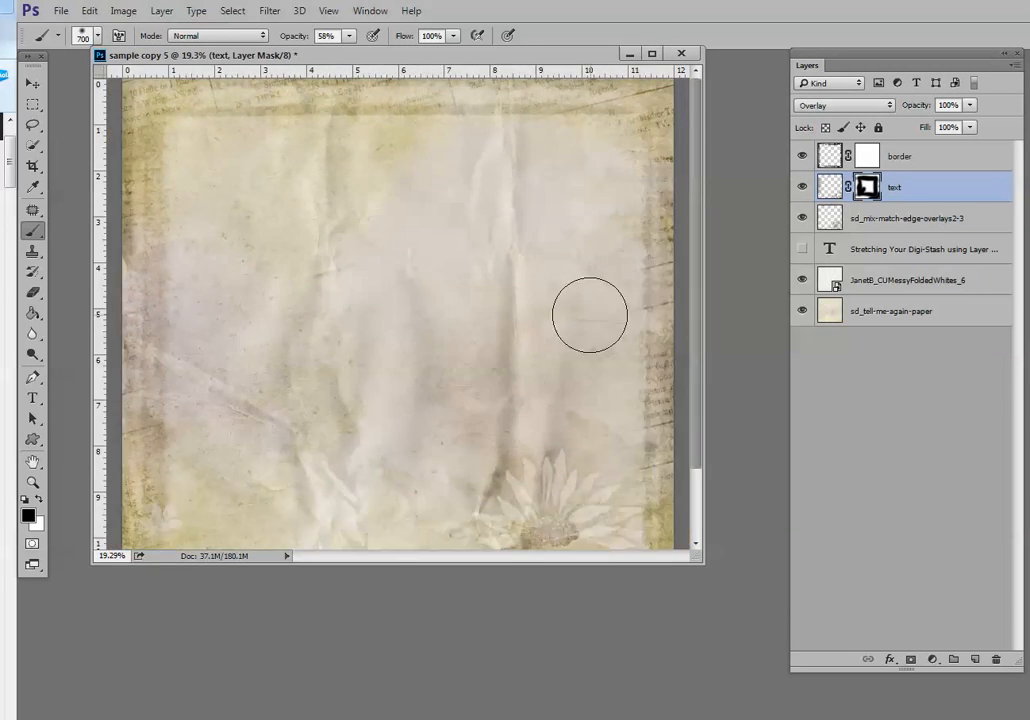
{"action": "scroll", "coordinate": [589, 315], "scroll_direction": "down", "scroll_amount": 2}
{"action": "scroll", "coordinate": [586, 305], "scroll_direction": "up", "scroll_amount": 3}
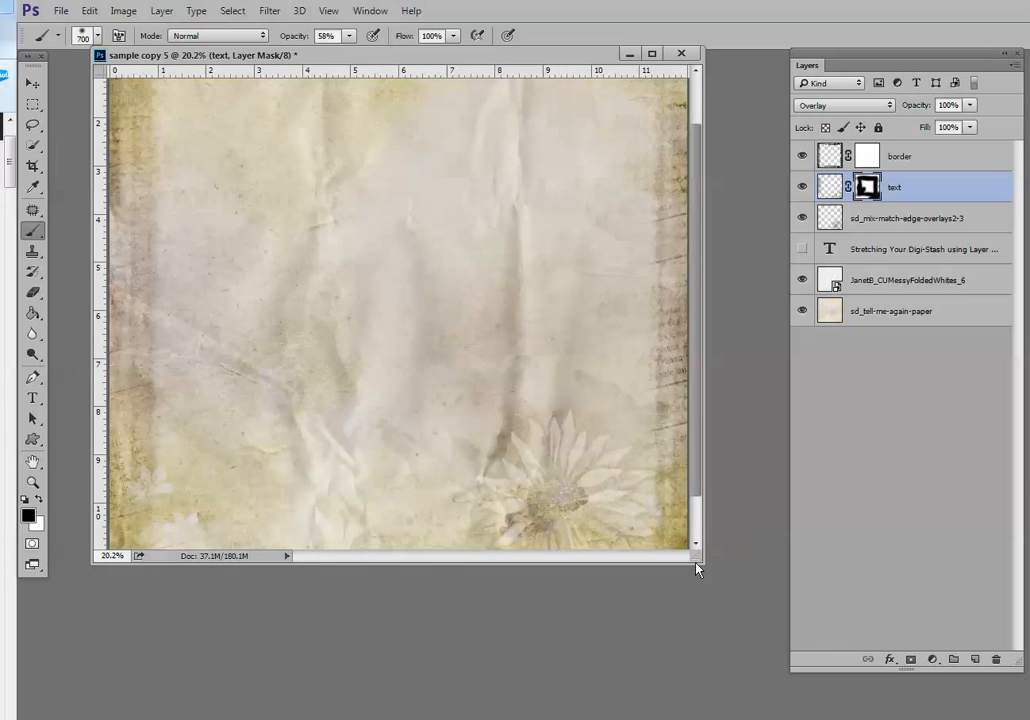
{"action": "mouse_move", "coordinate": [697, 569]}
{"action": "left_mouse_down"}
{"action": "mouse_move", "coordinate": [720, 660]}
{"action": "mouse_move", "coordinate": [729, 654]}
{"action": "mouse_move", "coordinate": [742, 690]}
{"action": "left_mouse_up"}
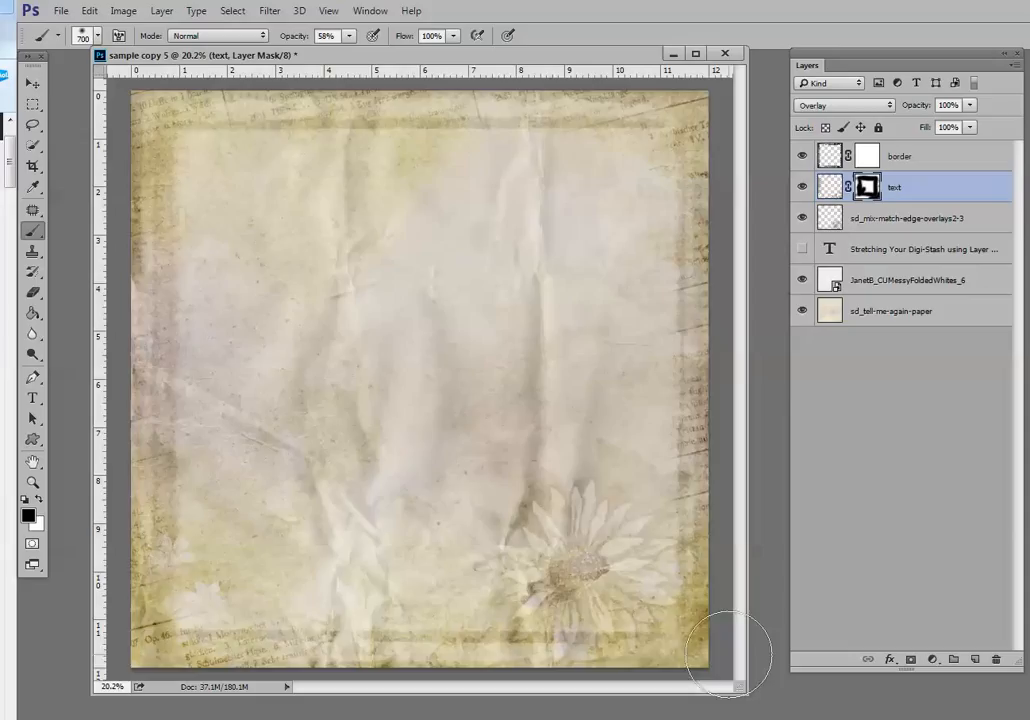
{"action": "key", "text": "ctrl+0"}
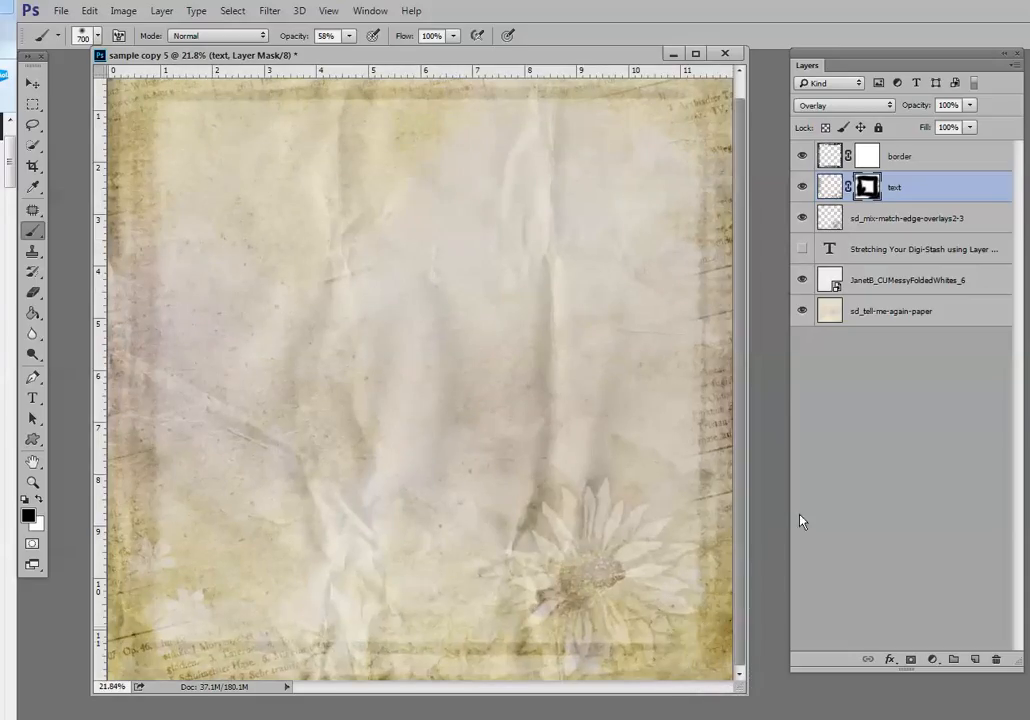
Paint black on the border layer's mask with a 175 px brush at 100% opacity to hide the border where it crosses the large flower
{"action": "left_click", "coordinate": [867, 158]}
{"action": "key", "text": "bracketleft"}
{"action": "key", "text": "bracketleft"}
{"action": "key", "text": "bracketleft"}
{"action": "key", "text": "bracketleft"}
{"action": "key", "text": "bracketleft"}
{"action": "key", "text": "bracketleft"}
{"action": "key", "text": "bracketleft"}
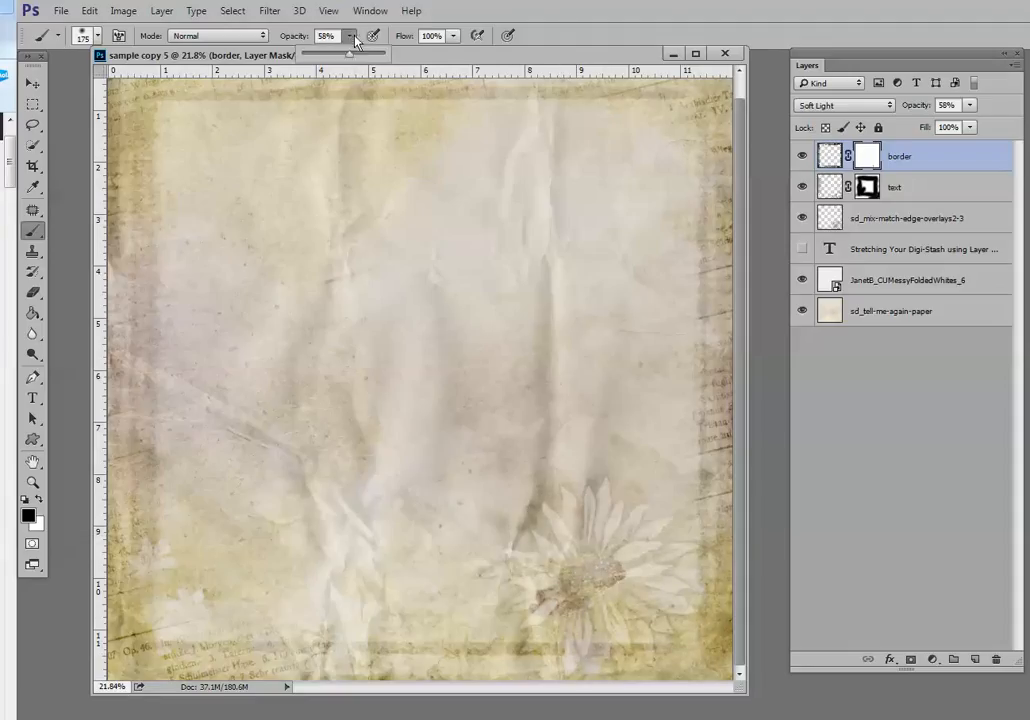
{"action": "mouse_move", "coordinate": [349, 36]}
{"action": "left_mouse_down"}
{"action": "mouse_move", "coordinate": [357, 53]}
{"action": "mouse_move", "coordinate": [386, 53]}
{"action": "left_mouse_up"}
{"action": "left_click", "coordinate": [585, 620]}
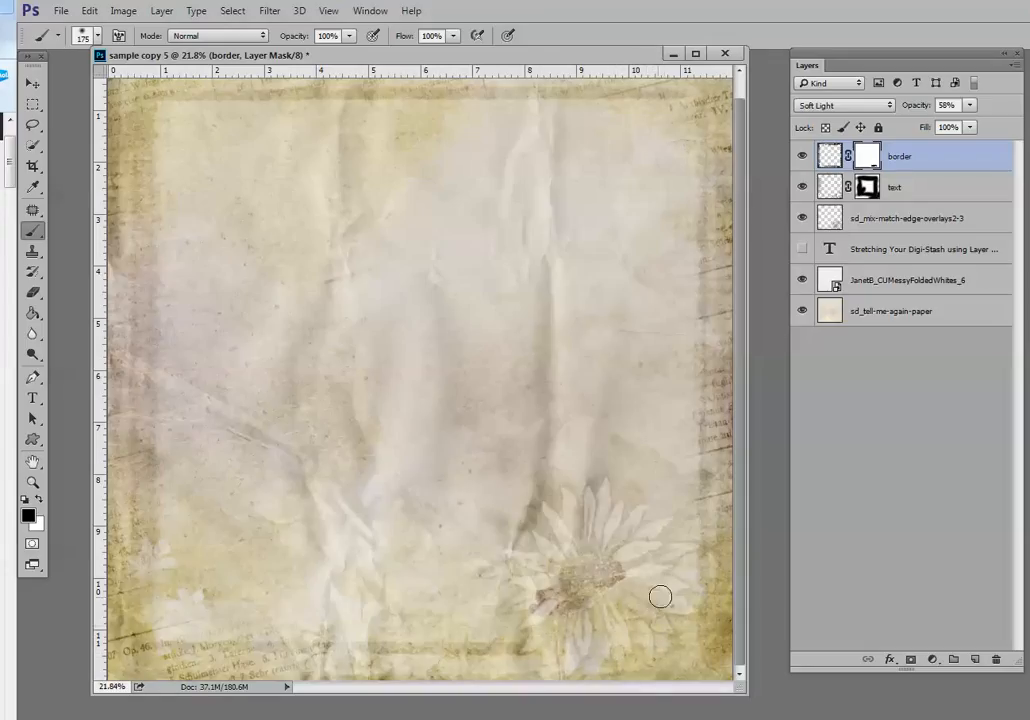
{"action": "scroll", "coordinate": [649, 577], "scroll_direction": "down", "scroll_amount": 2}
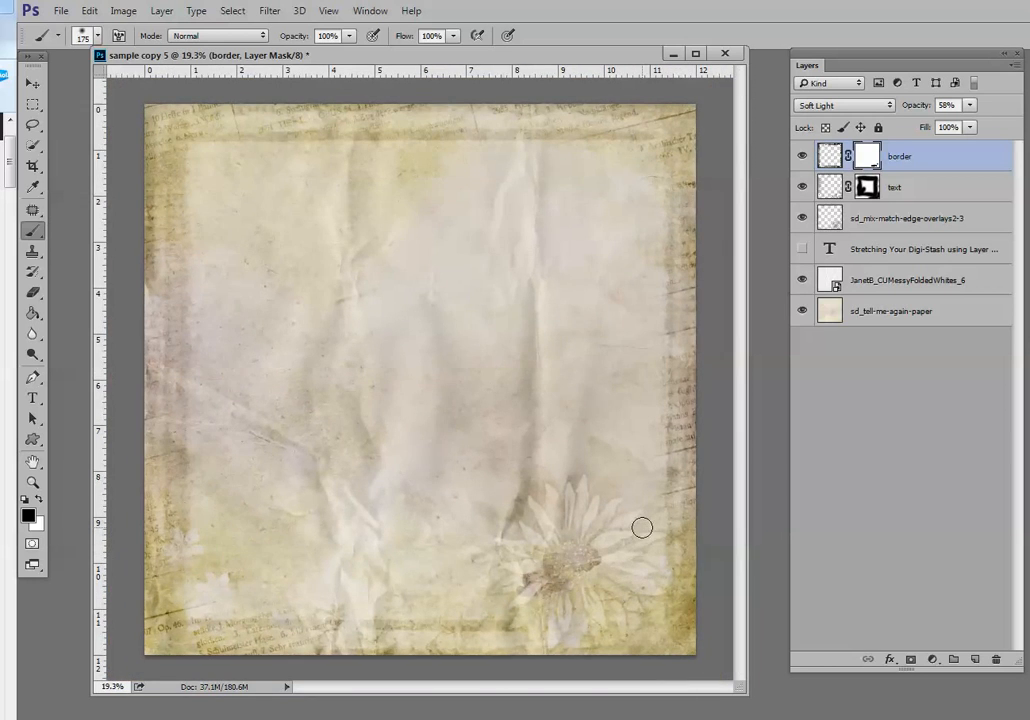